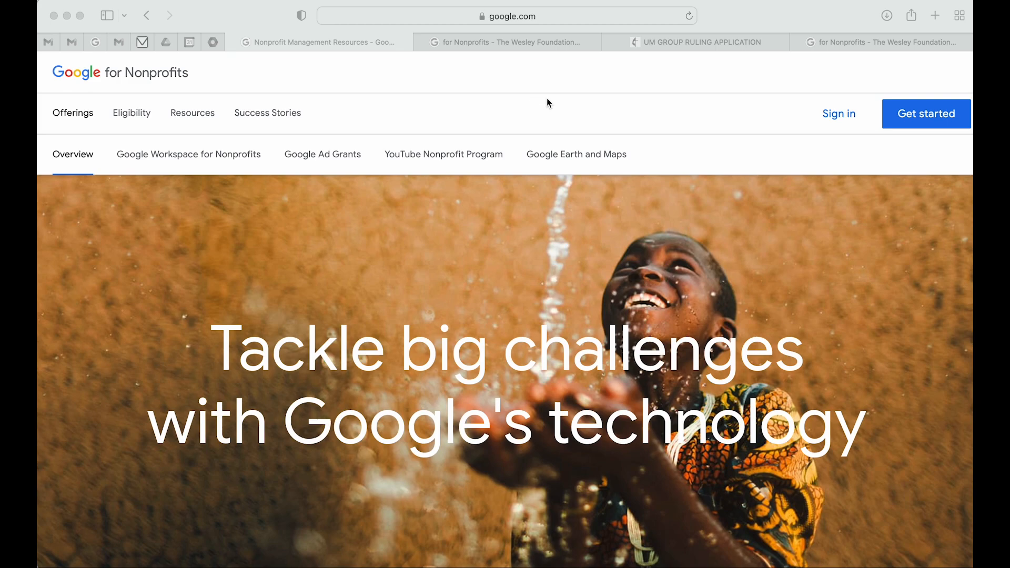
View the UM Group Ruling application page, and return to the Google for Nonprofits overview page.
{"action": "left_click", "coordinate": [681, 49]}
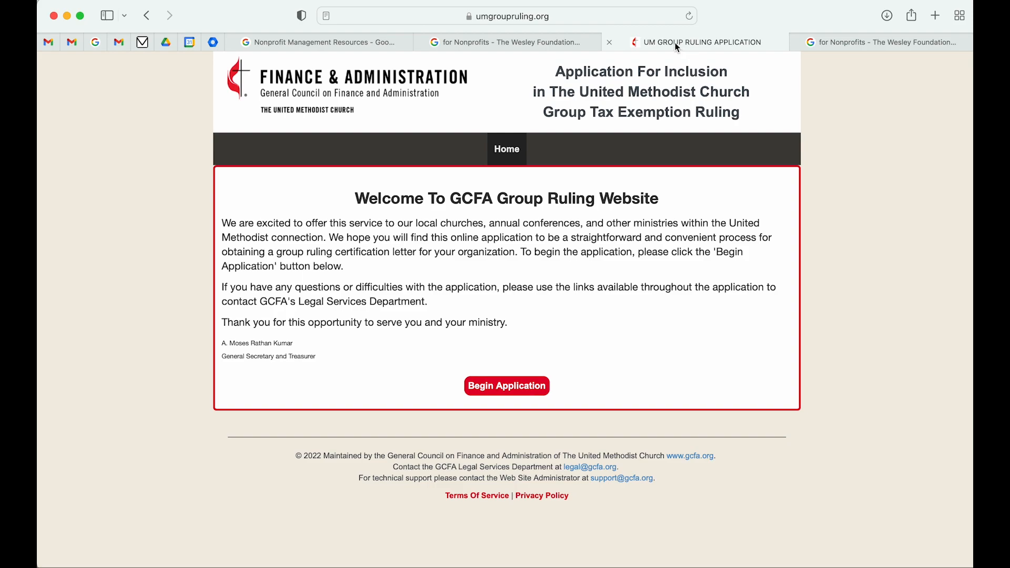
{"action": "left_click", "coordinate": [370, 46]}
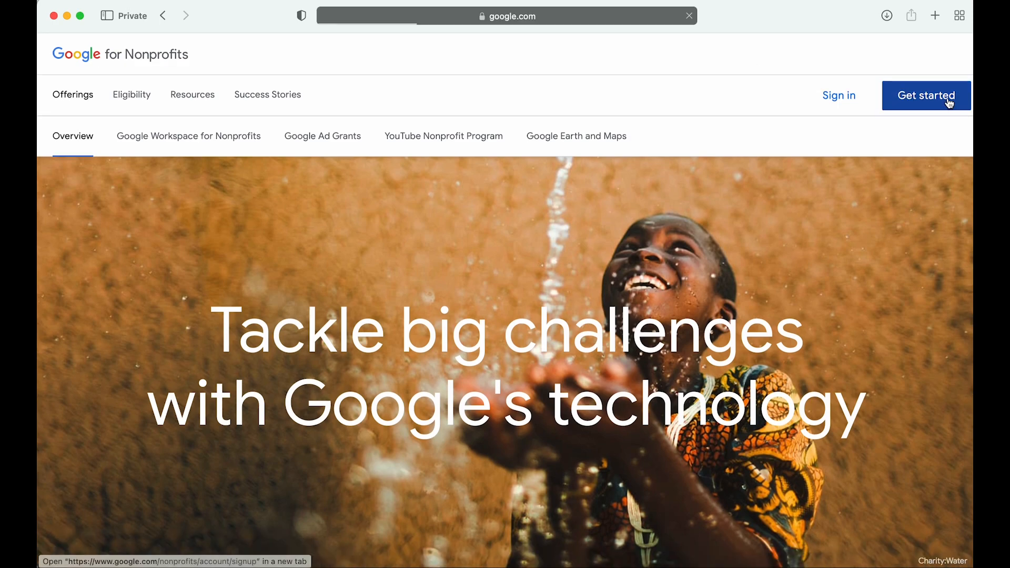
Start the Google for Nonprofits sign-up, view the account types offered for a new Google account, and close the private sign-up pages.
{"action": "left_click", "coordinate": [926, 96]}
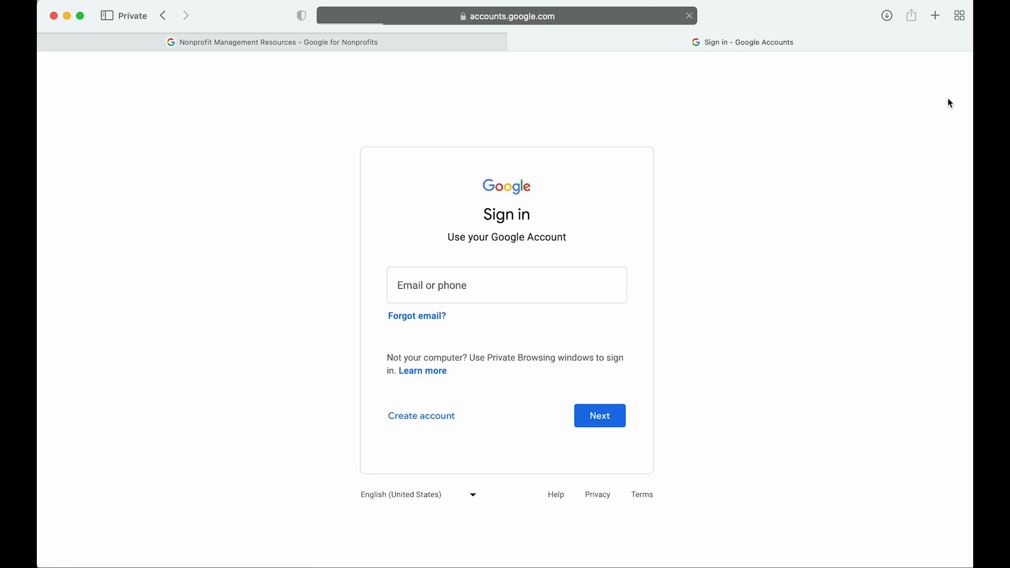
{"action": "left_click", "coordinate": [841, 252]}
{"action": "left_click", "coordinate": [436, 428]}
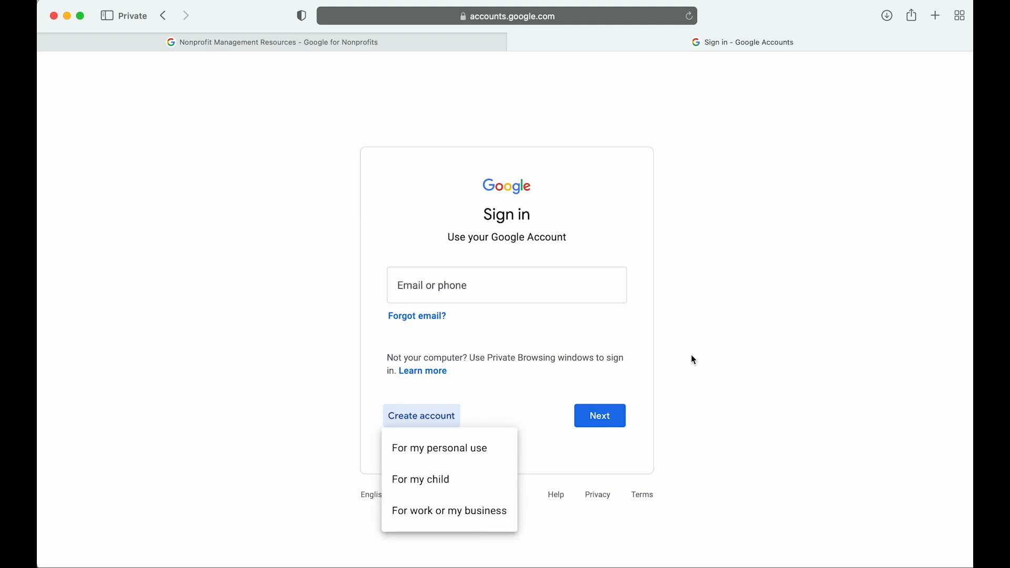
{"action": "left_click", "coordinate": [687, 374]}
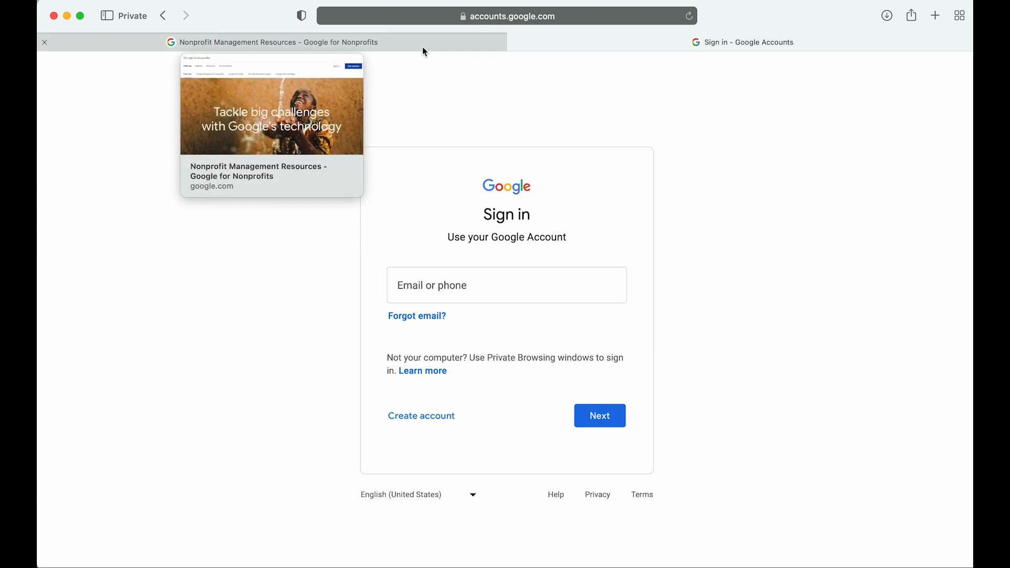
{"action": "key", "text": "super+w"}
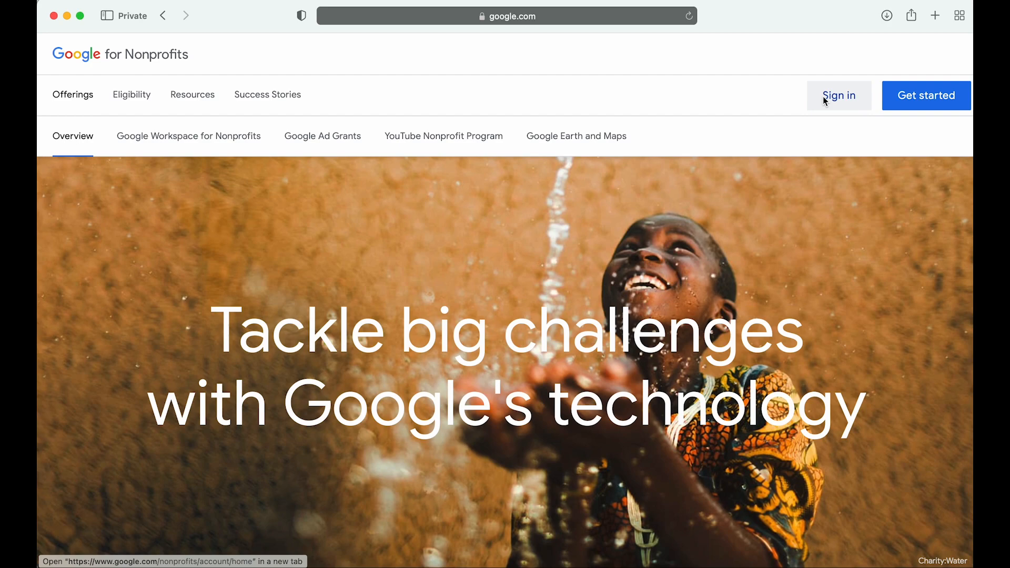
{"action": "key", "text": "super+w"}
From the organization's Google for Nonprofits page, go to the Google Admin console and sign in with the listed director account.
{"action": "left_click", "coordinate": [497, 46]}
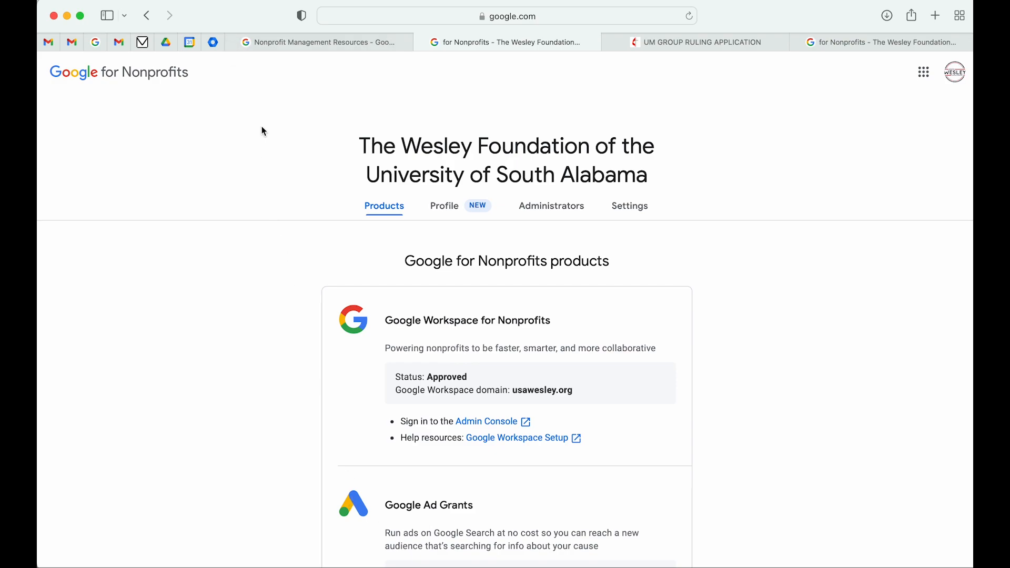
{"action": "left_click", "coordinate": [212, 43]}
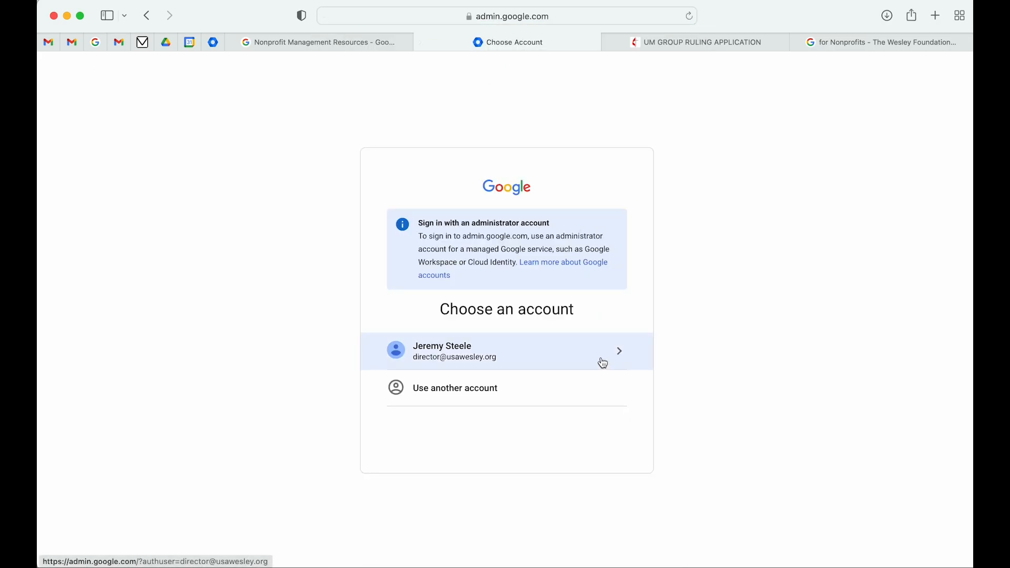
{"action": "left_click", "coordinate": [603, 363]}
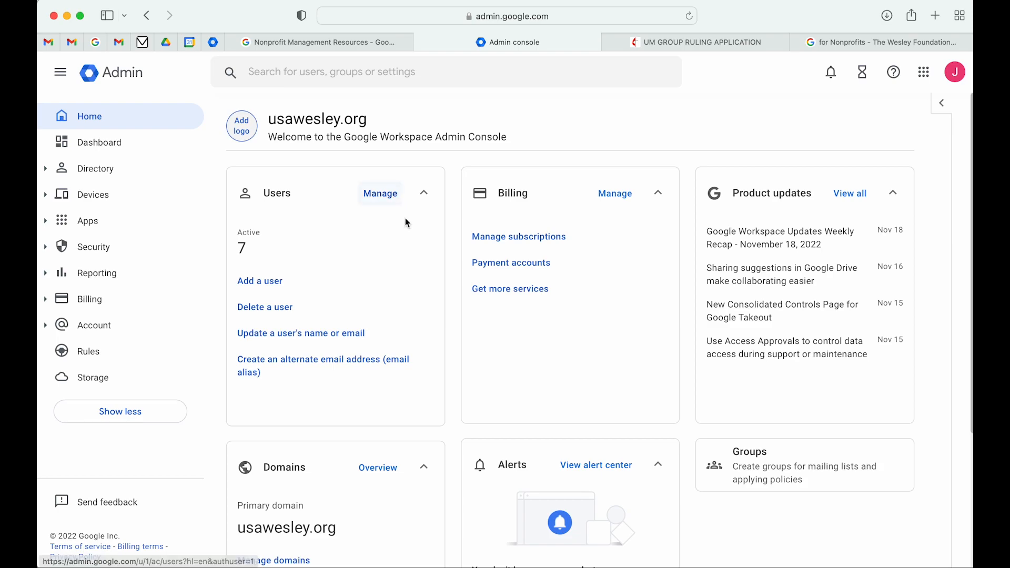
Start adding a user and enter the first name, last name and a primary email made of both names joined.
{"action": "left_click", "coordinate": [421, 285]}
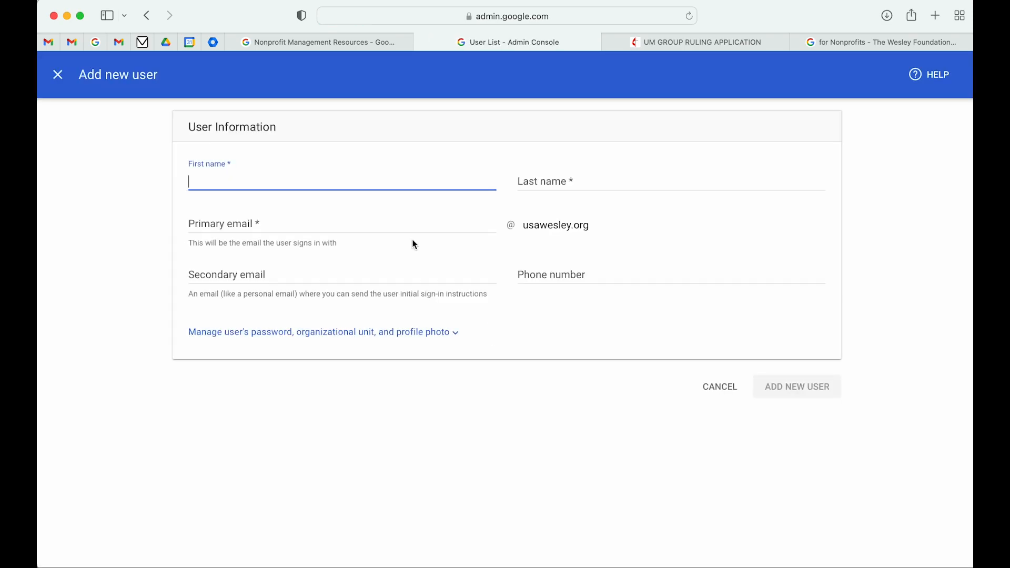
{"action": "type", "text": "John"}
{"action": "key", "text": "Tab"}
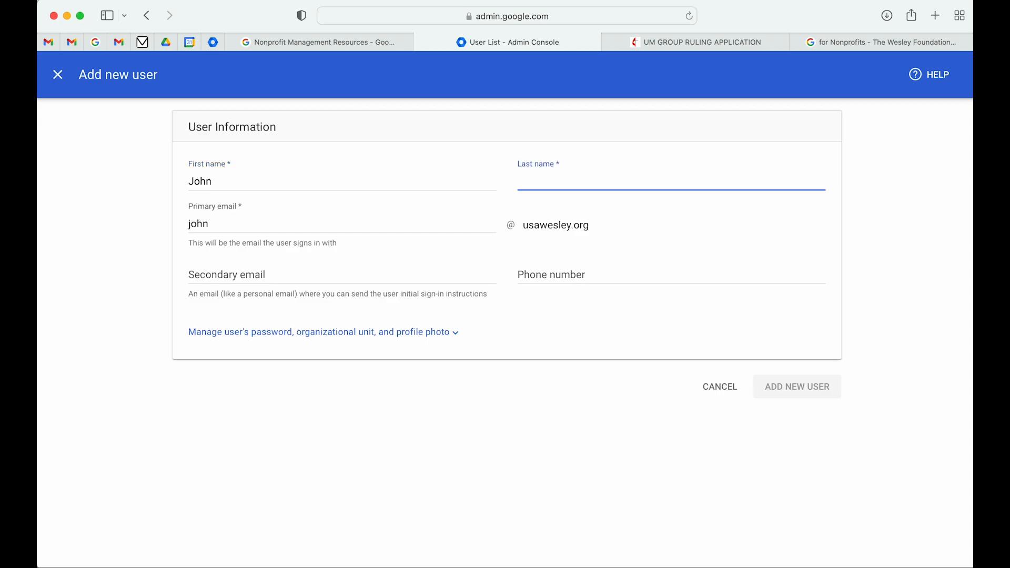
{"action": "type", "text": "Wesley"}
{"action": "key", "text": "Tab"}
{"action": "key", "text": "Right"}
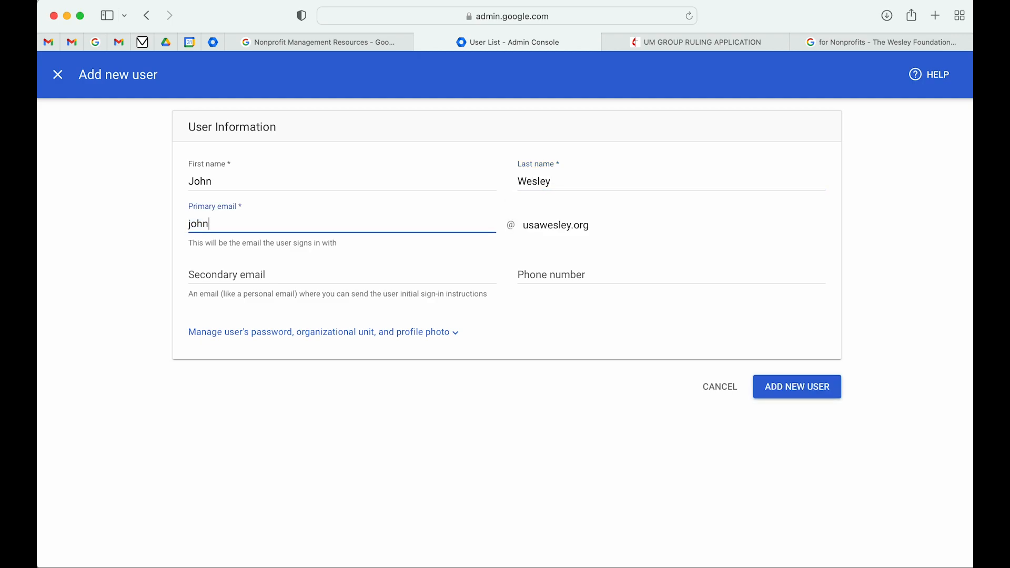
{"action": "type", "text": "wesley"}
Leave the secondary email and phone number blank, add the new user, and return to the Admin console home.
{"action": "left_click", "coordinate": [301, 274]}
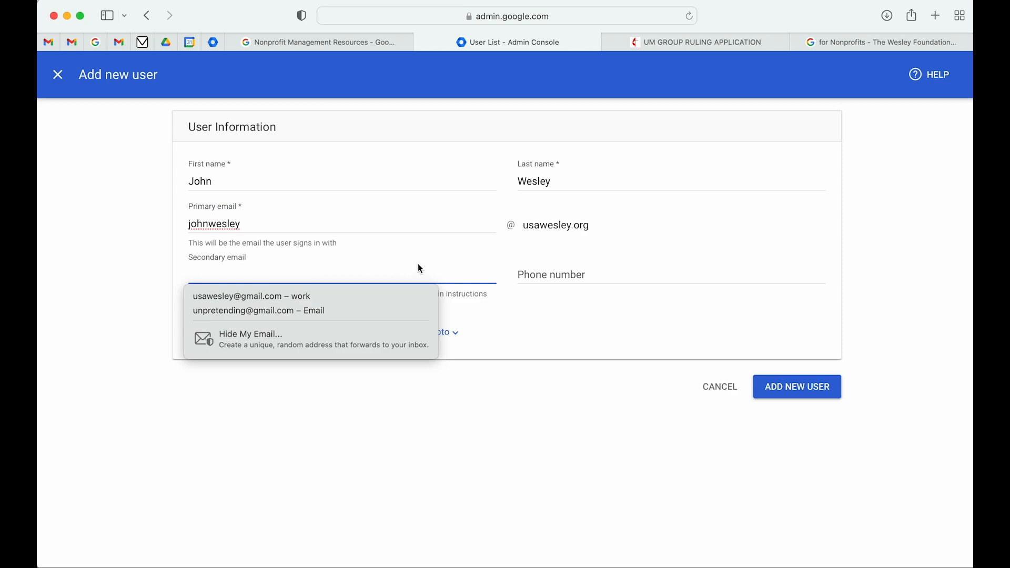
{"action": "left_click", "coordinate": [548, 276]}
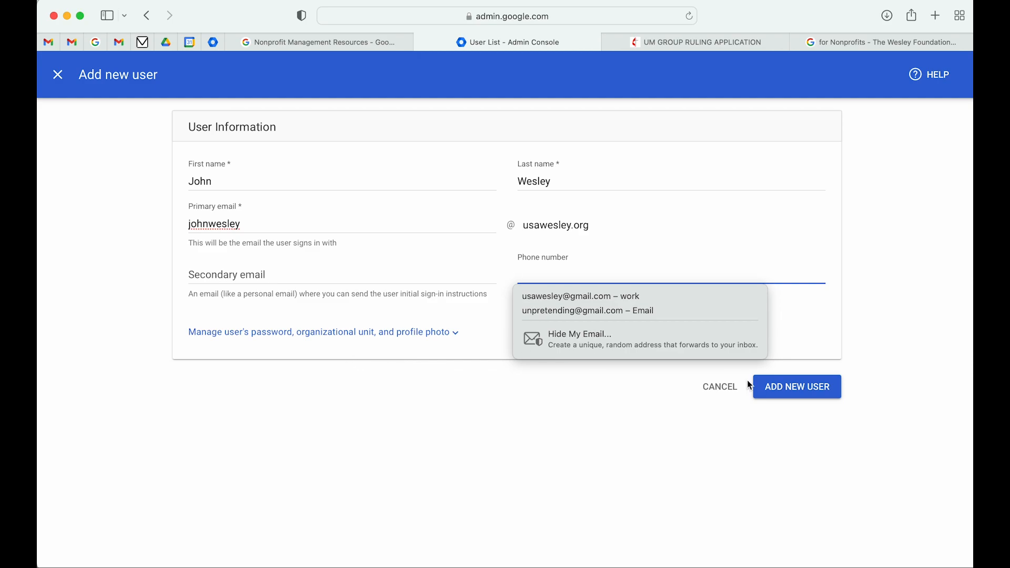
{"action": "left_click", "coordinate": [792, 394]}
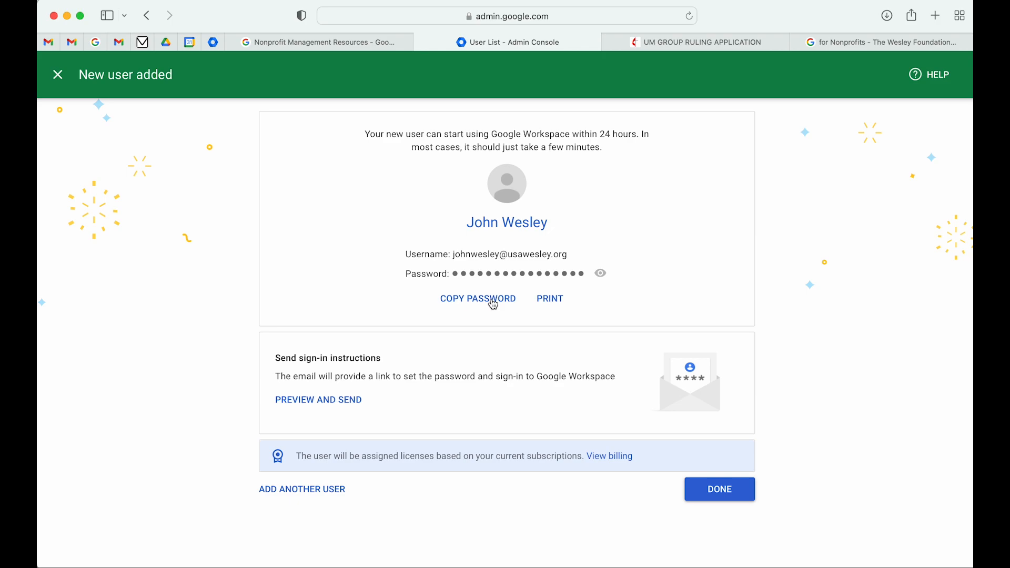
{"action": "left_click", "coordinate": [728, 494]}
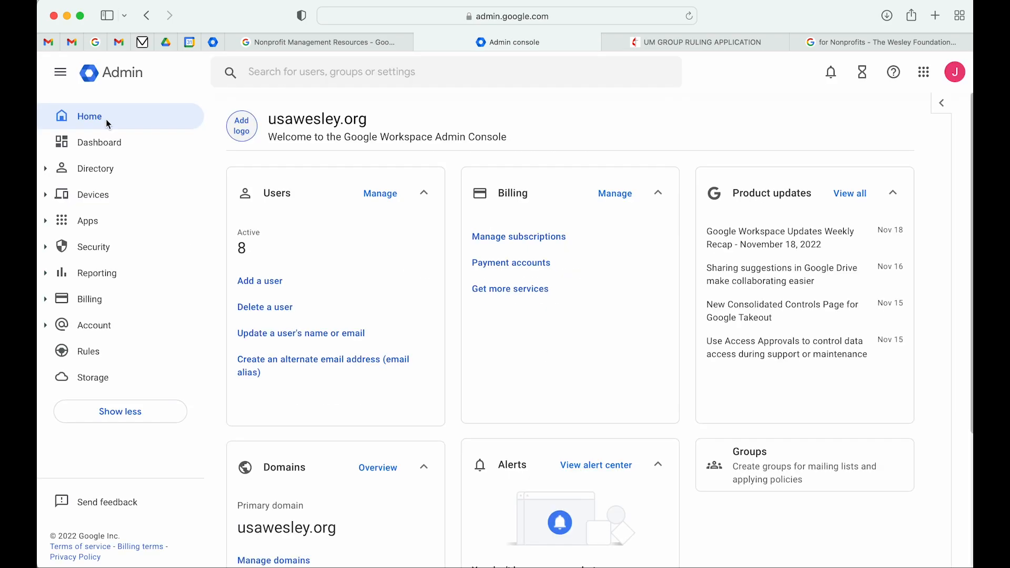
Open the Transfer ownership settings for Drive and Docs among the Google Workspace apps.
{"action": "left_click", "coordinate": [46, 226]}
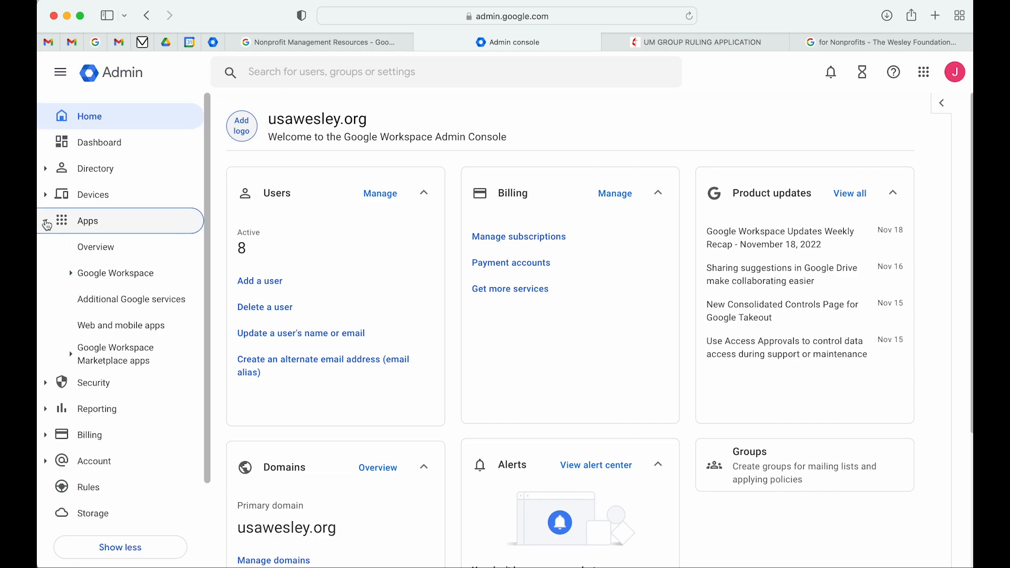
{"action": "left_click", "coordinate": [73, 275]}
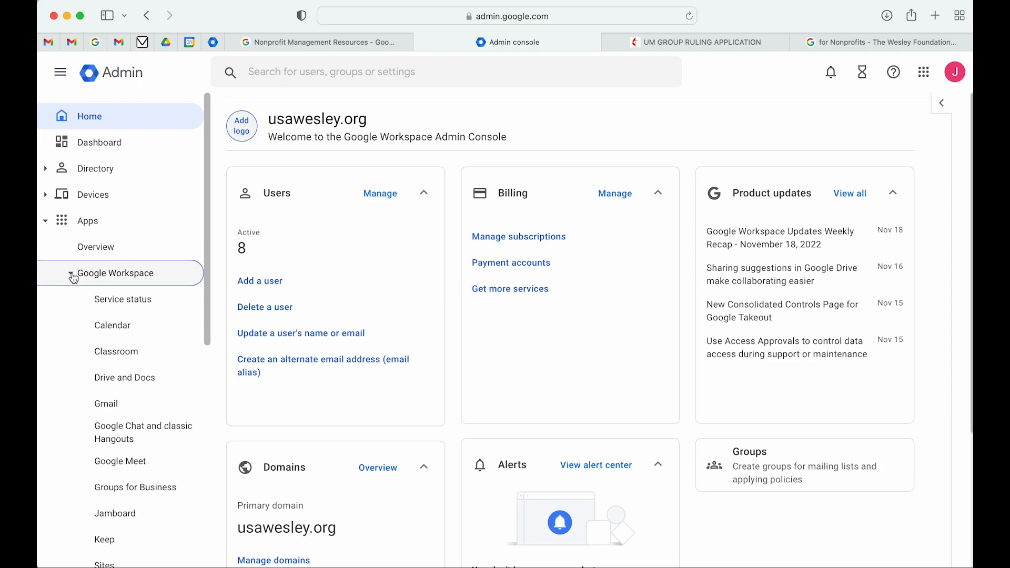
{"action": "scroll", "coordinate": [74, 279], "scroll_direction": "down", "scroll_amount": 3}
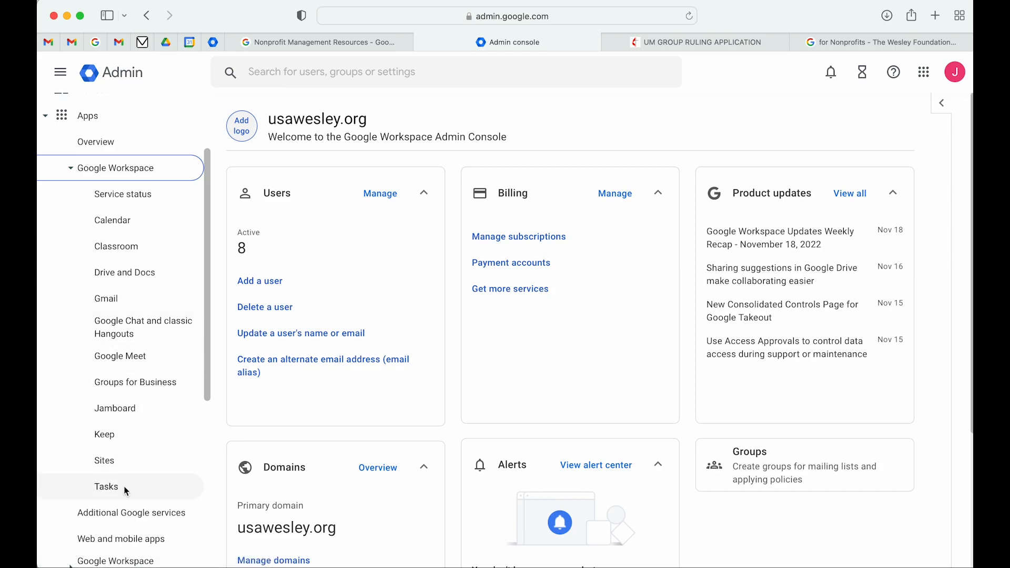
{"action": "left_click", "coordinate": [105, 274]}
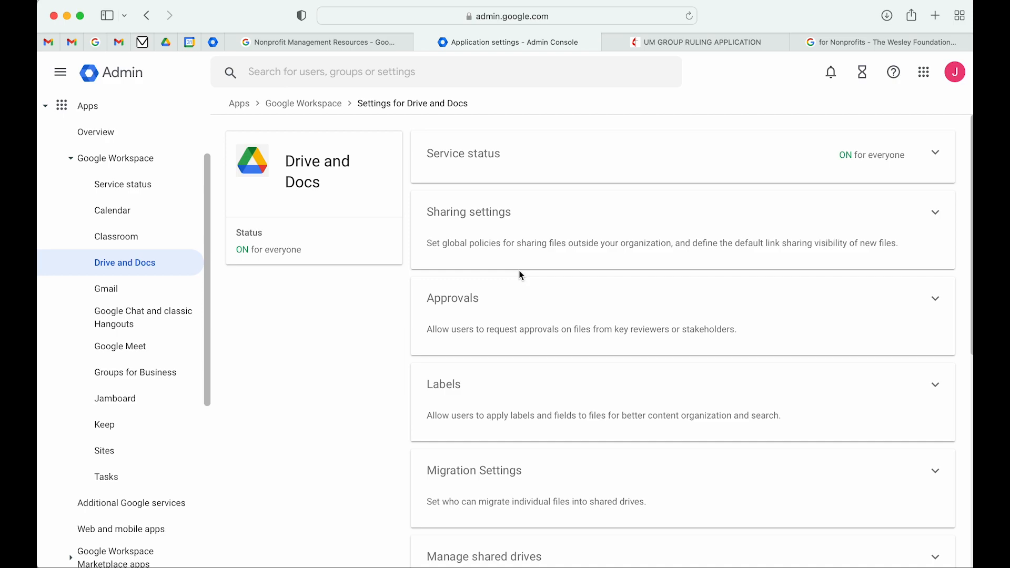
{"action": "scroll", "coordinate": [551, 377], "scroll_direction": "down", "scroll_amount": 1}
{"action": "scroll", "coordinate": [551, 377], "scroll_direction": "down", "scroll_amount": 7}
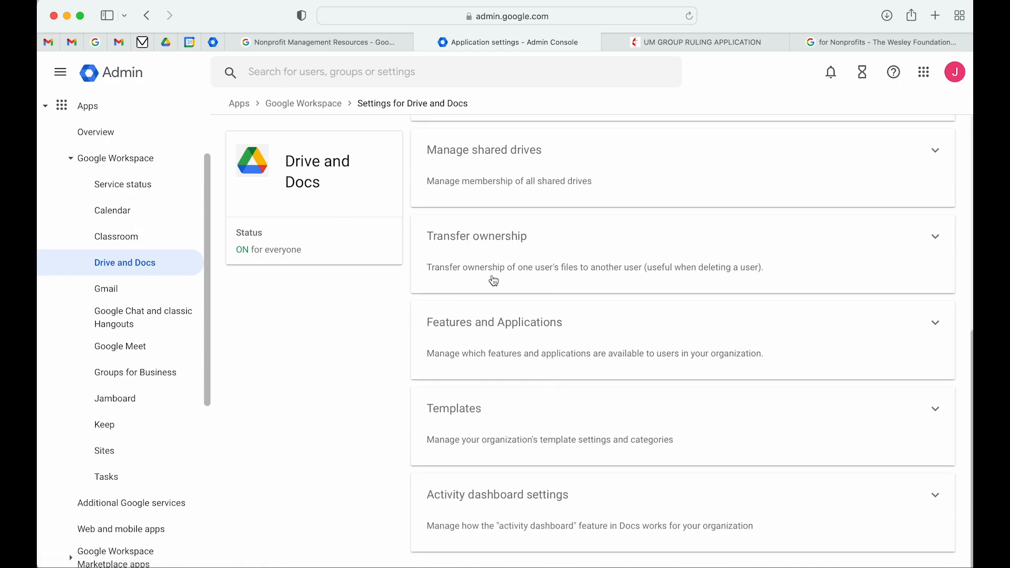
{"action": "left_click", "coordinate": [513, 238]}
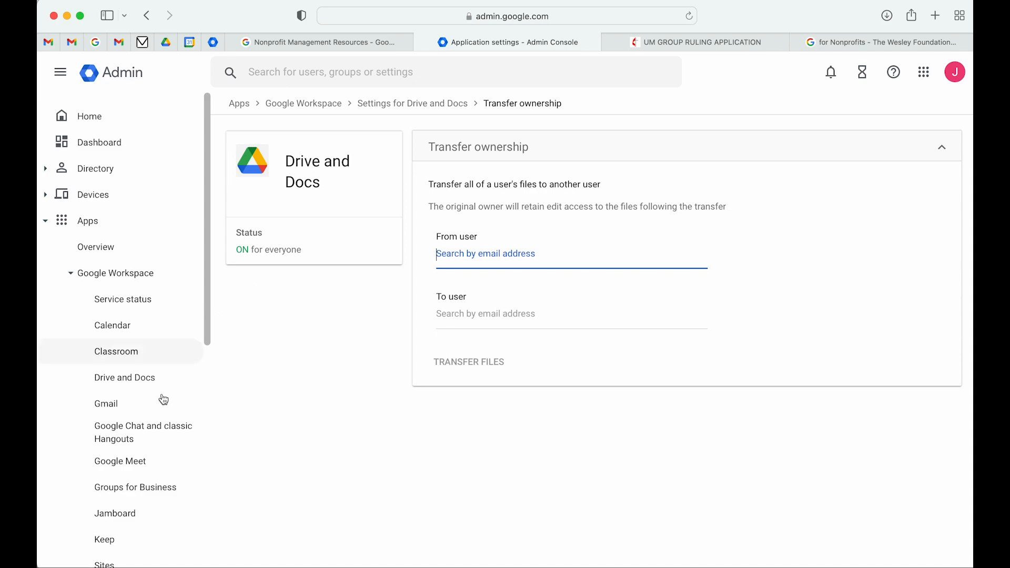
View the Groups for Business settings, and open the directory's list of groups.
{"action": "left_click", "coordinate": [163, 489]}
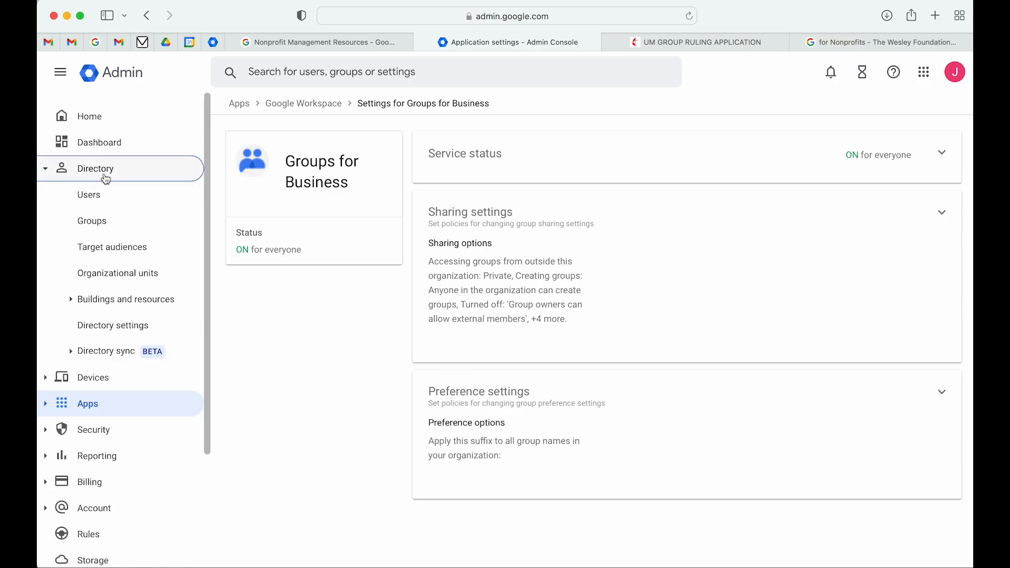
{"action": "left_click", "coordinate": [97, 222]}
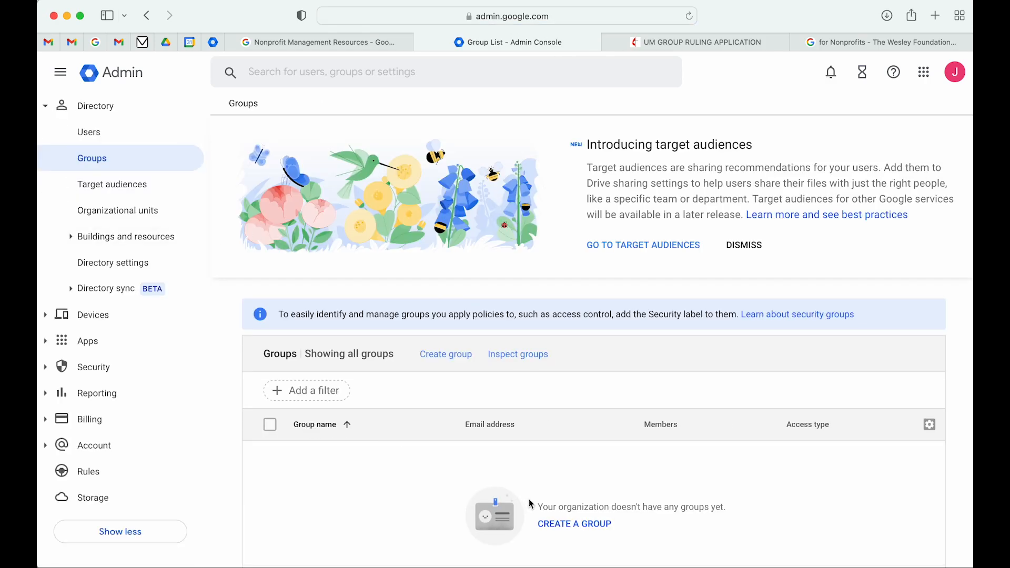
Start a group named The Holy Club with email name Holy-Club, description "A group of people" and the director as owner, and continue to its settings.
{"action": "left_click", "coordinate": [555, 526]}
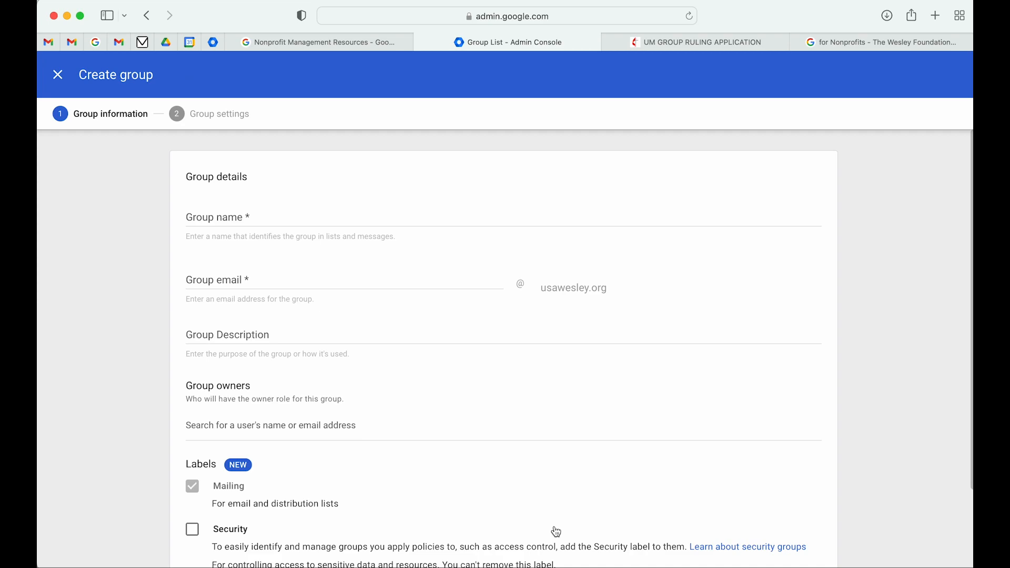
{"action": "left_click", "coordinate": [343, 222]}
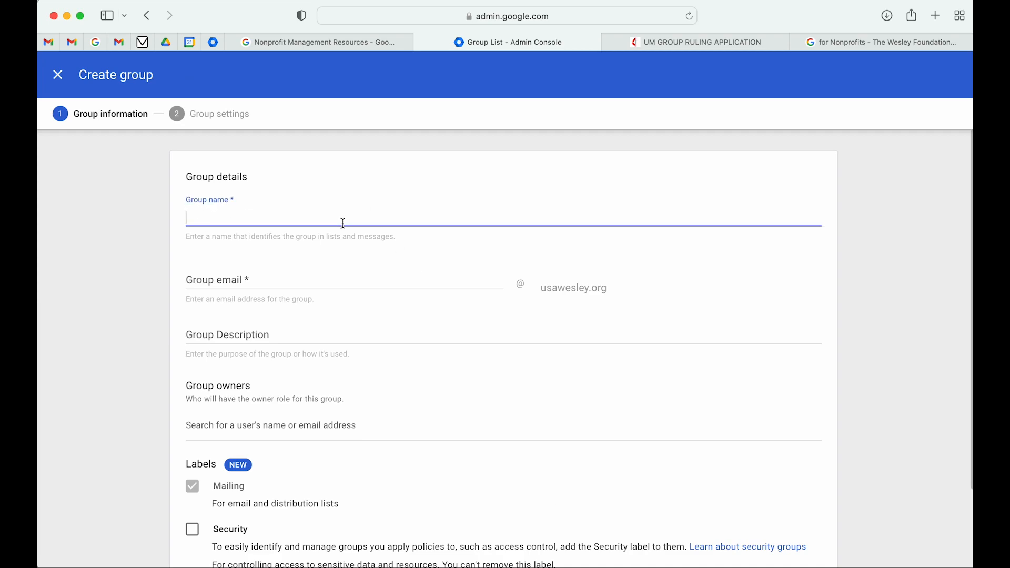
{"action": "type", "text": "The Holy Club"}
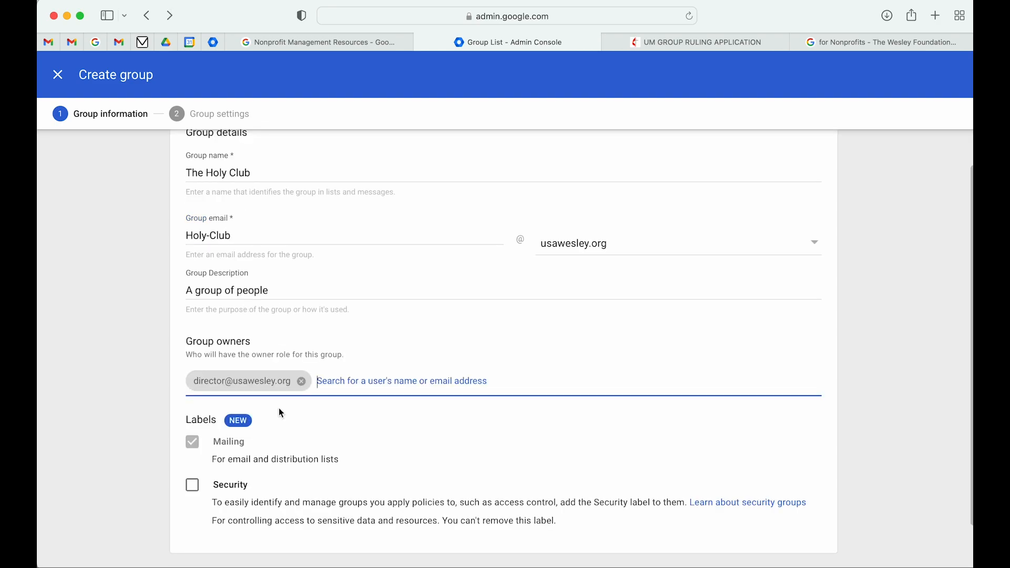
{"action": "scroll", "coordinate": [278, 408], "scroll_direction": "down", "scroll_amount": 2}
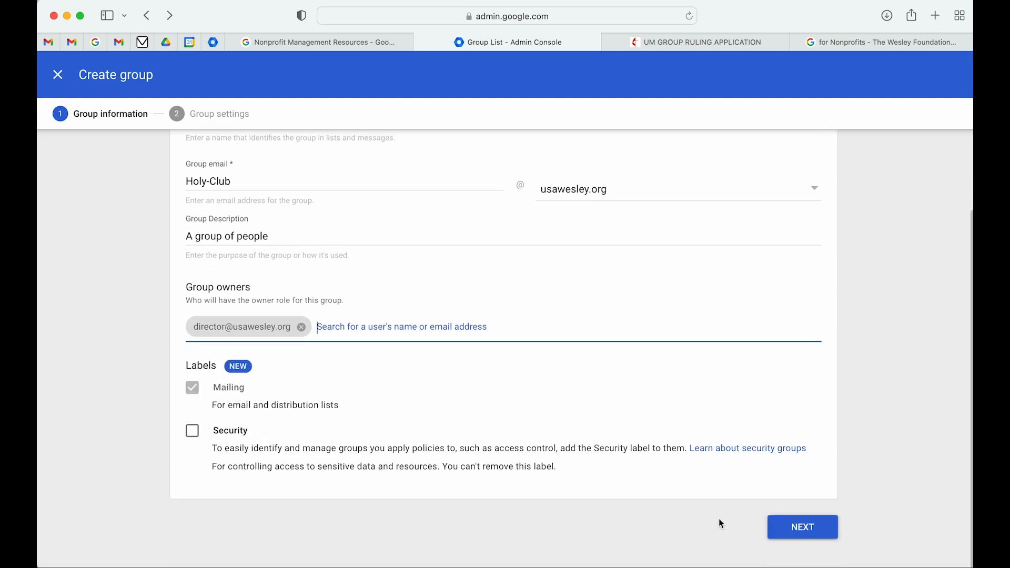
{"action": "left_click", "coordinate": [803, 527]}
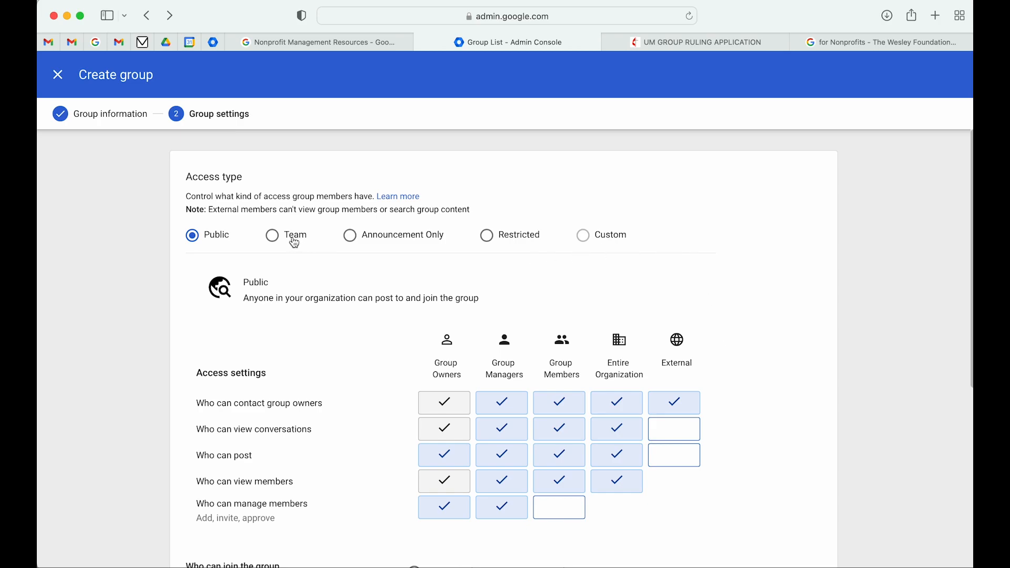
Compare the Team and Announcement Only access types, and set the group's access type to Restricted.
{"action": "left_click", "coordinate": [273, 237]}
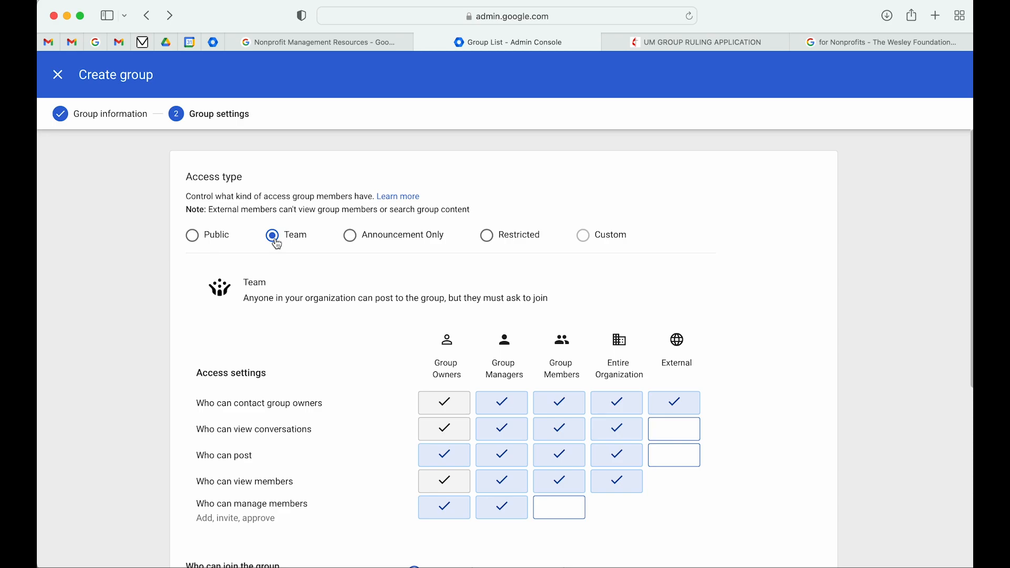
{"action": "left_click", "coordinate": [351, 237]}
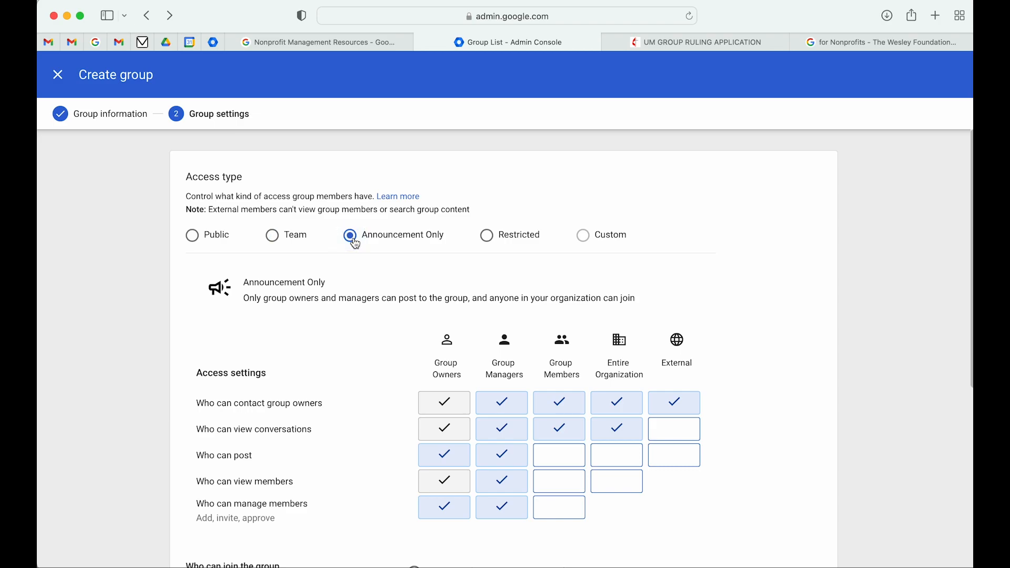
{"action": "left_click", "coordinate": [488, 238]}
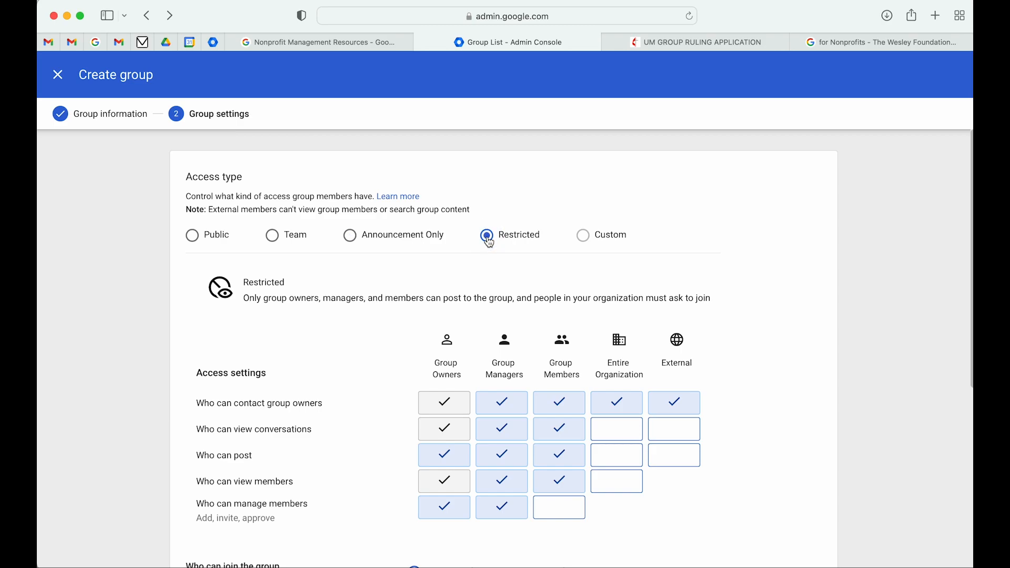
Review the group's access and joining settings, and allow members outside the organization.
{"action": "scroll", "coordinate": [488, 242], "scroll_direction": "down", "scroll_amount": 3}
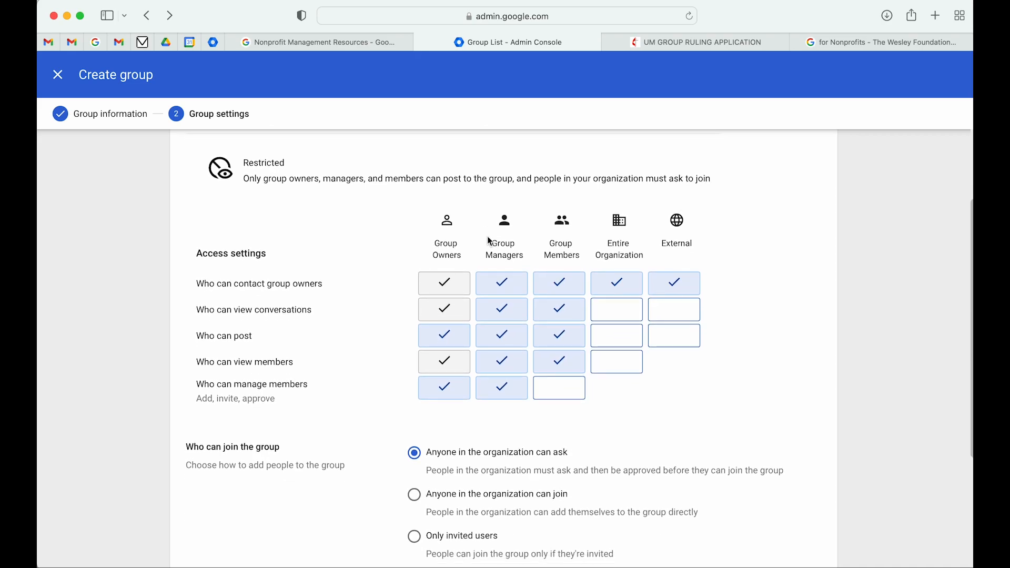
{"action": "scroll", "coordinate": [487, 236], "scroll_direction": "up", "scroll_amount": 3}
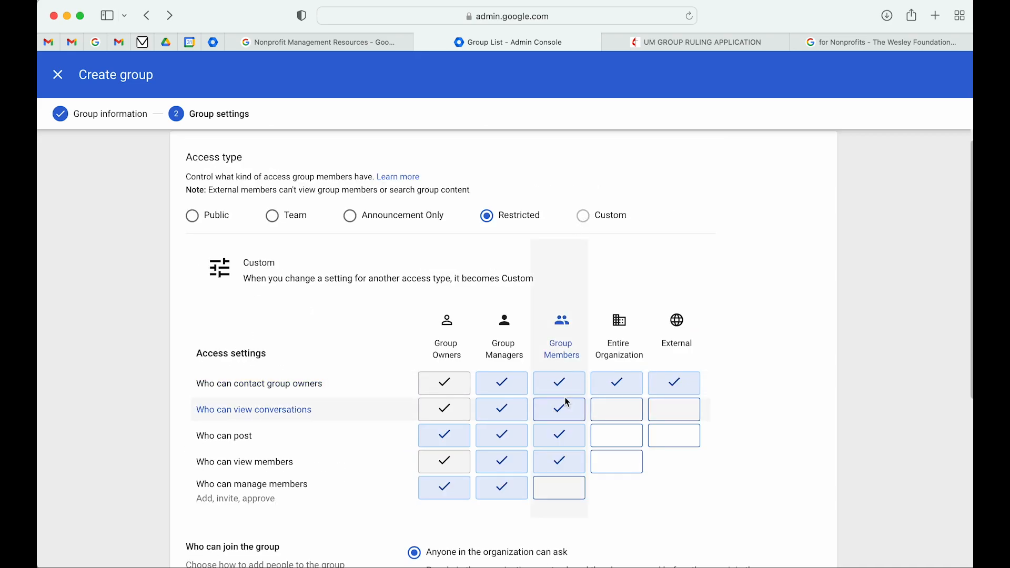
{"action": "scroll", "coordinate": [323, 333], "scroll_direction": "down", "scroll_amount": 5}
{"action": "scroll", "coordinate": [325, 337], "scroll_direction": "down", "scroll_amount": 6}
{"action": "left_click", "coordinate": [423, 410]}
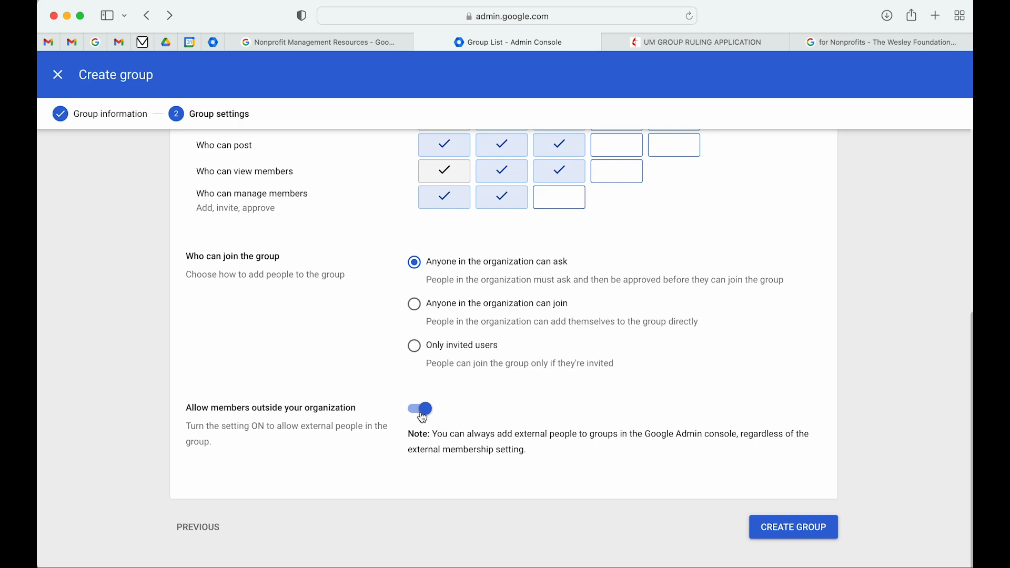
Create The Holy Club group with the chosen settings, and add an existing organization user to it as a member.
{"action": "left_click", "coordinate": [784, 529]}
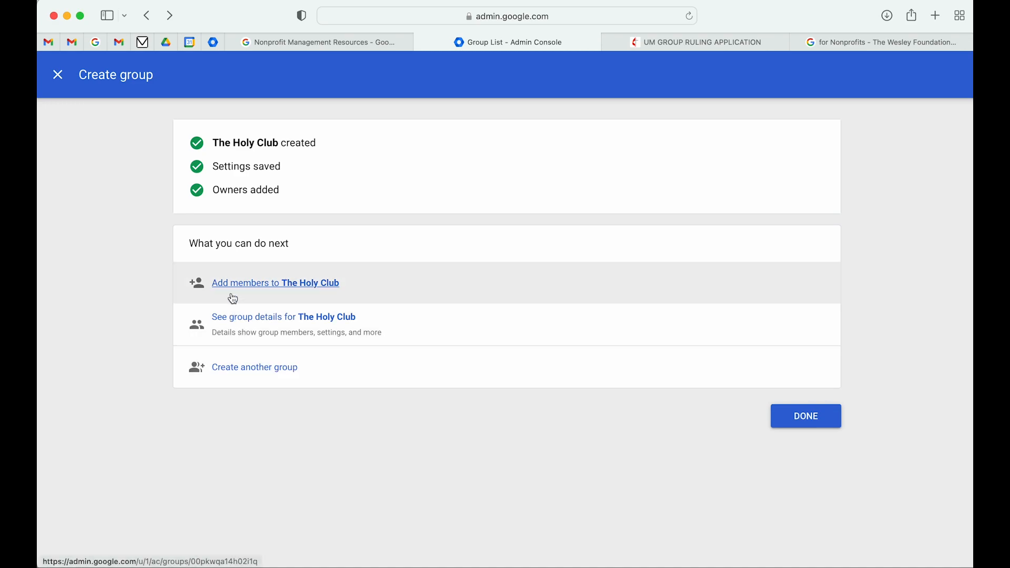
{"action": "left_click", "coordinate": [233, 284]}
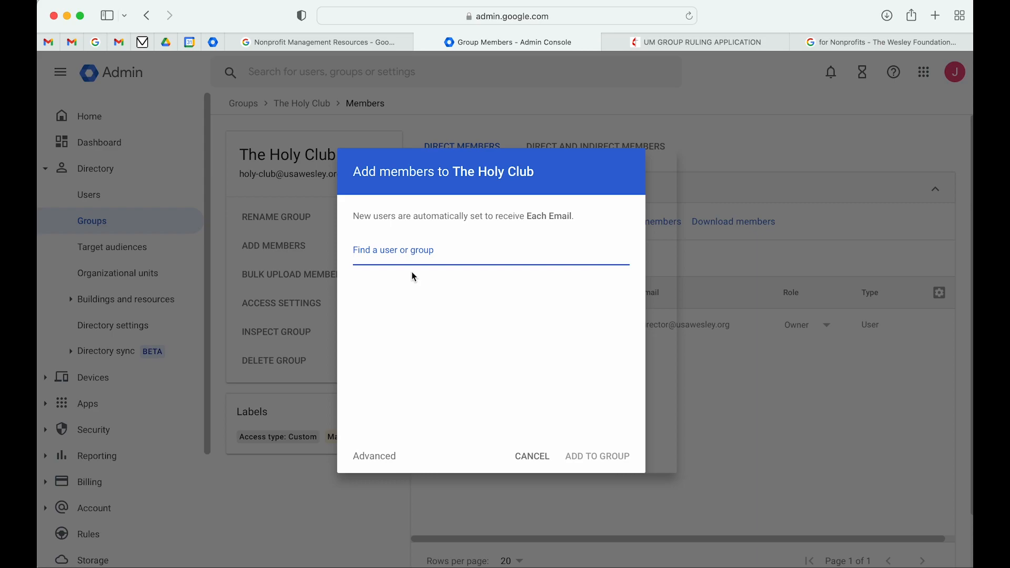
{"action": "type", "text": "john"}
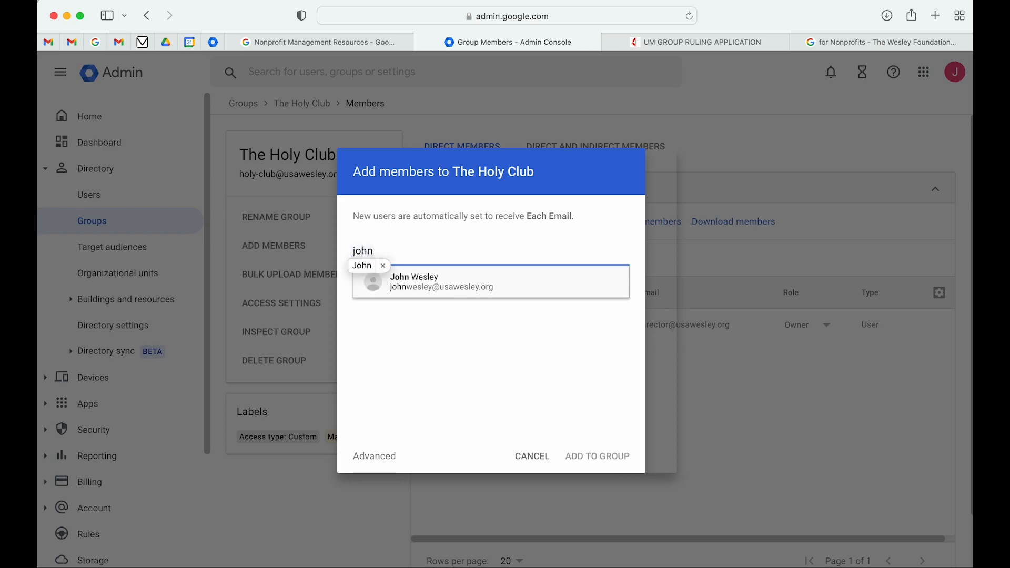
{"action": "left_click", "coordinate": [453, 284]}
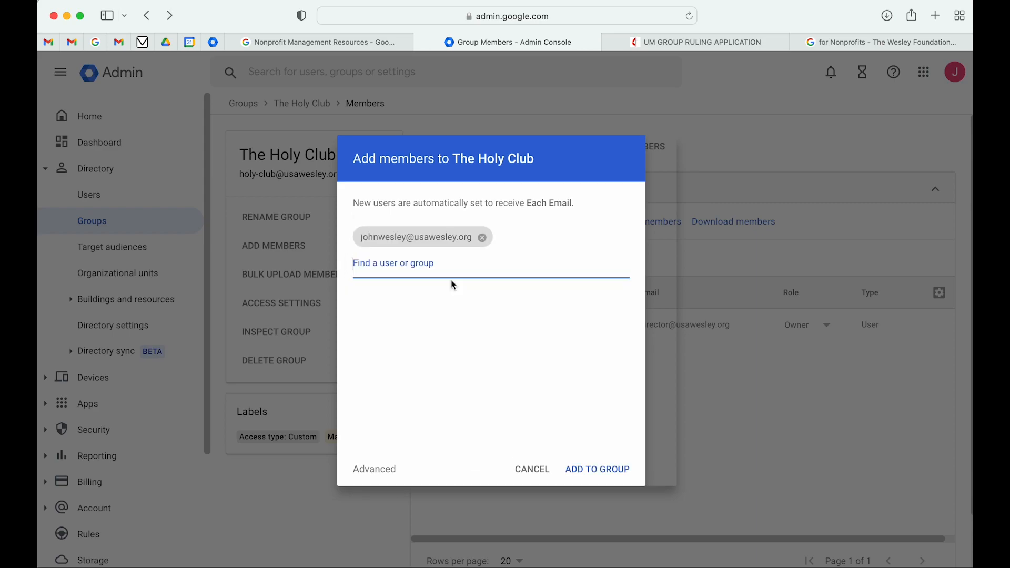
{"action": "left_click", "coordinate": [593, 468]}
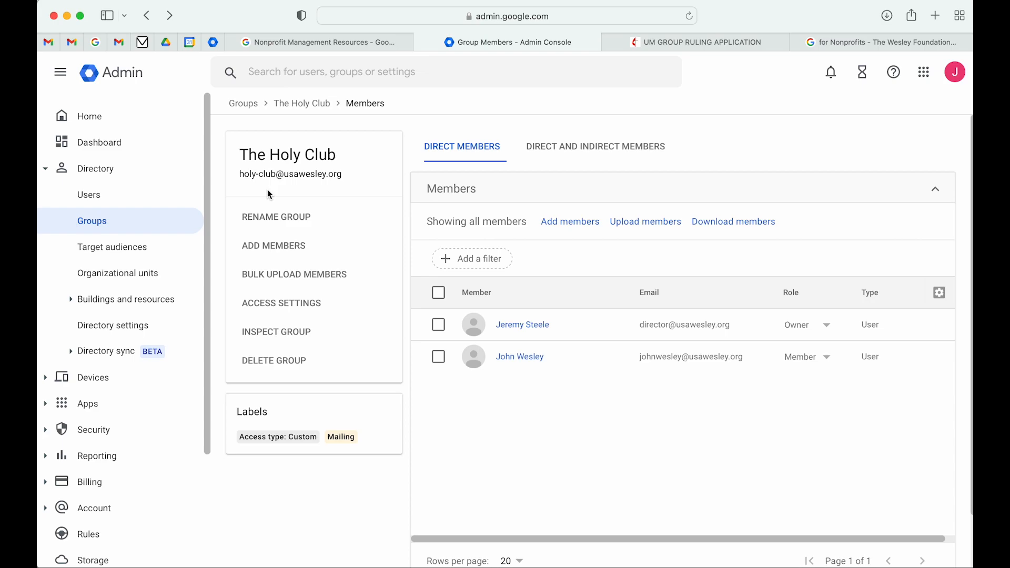
Return to the Admin console home, switch to Jamboard and start a new jam.
{"action": "left_click", "coordinate": [102, 122]}
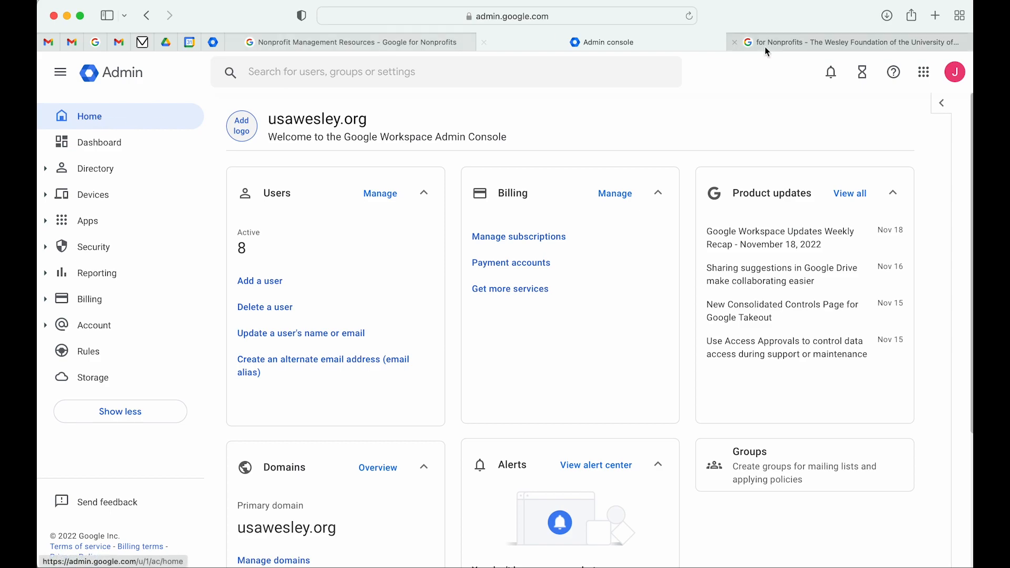
{"action": "left_click", "coordinate": [926, 76]}
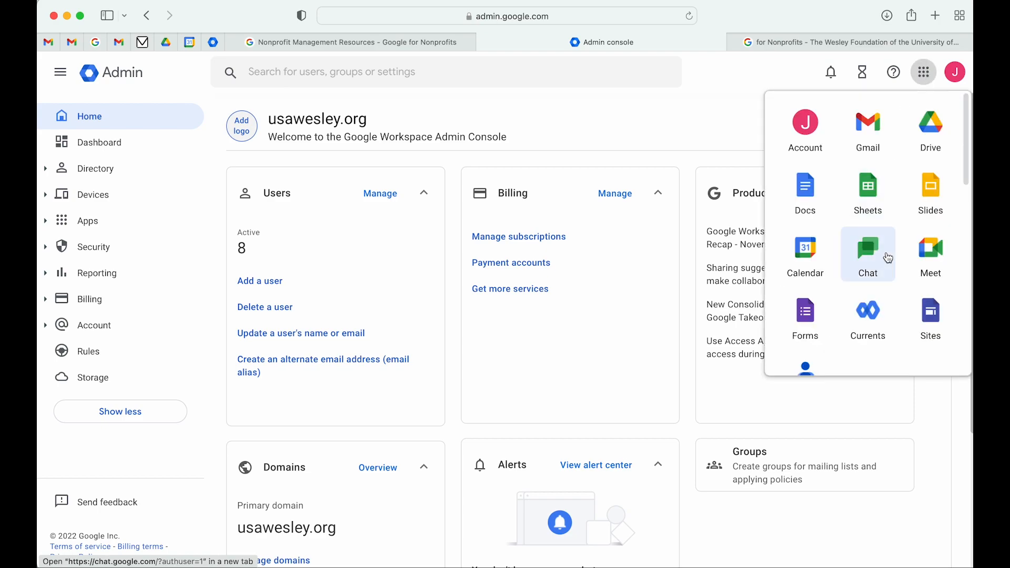
{"action": "scroll", "coordinate": [889, 258], "scroll_direction": "down", "scroll_amount": 6}
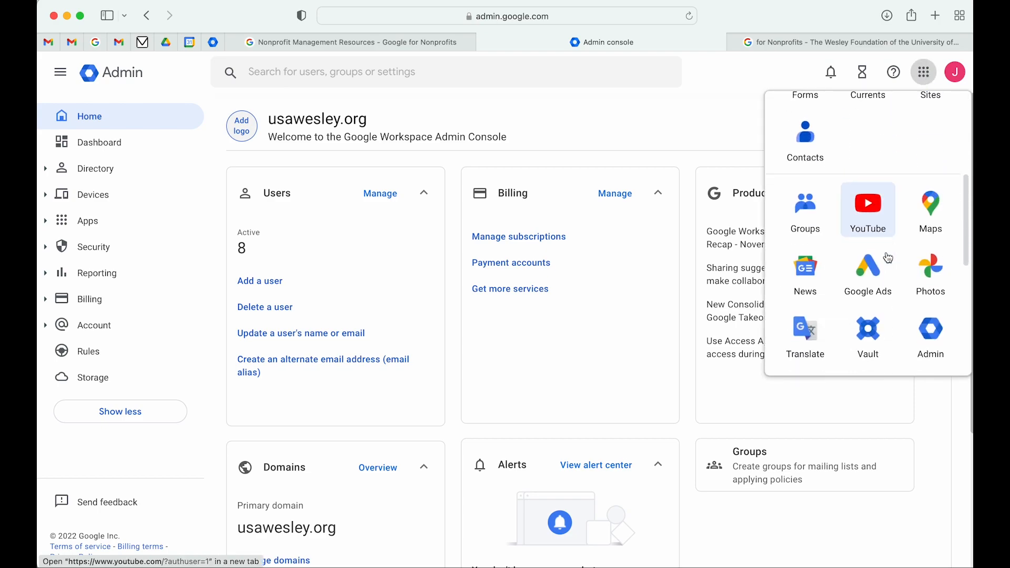
{"action": "left_click", "coordinate": [870, 317]}
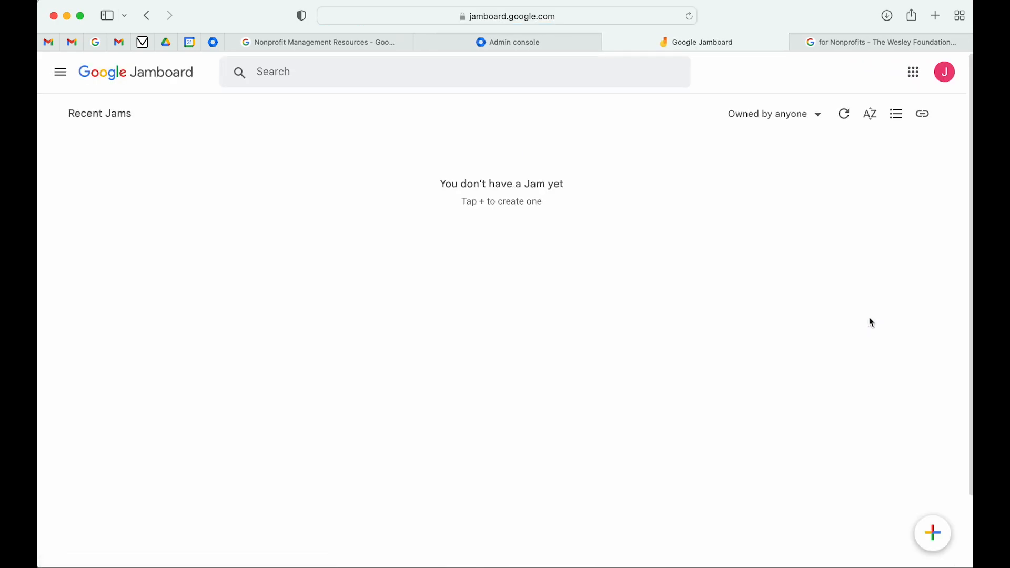
{"action": "left_click", "coordinate": [937, 542]}
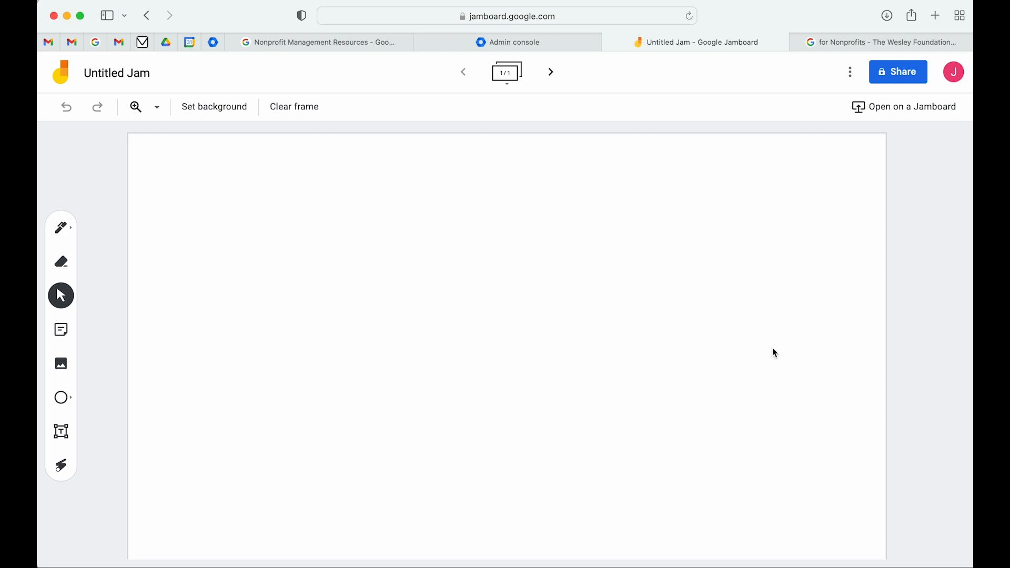
View the untitled jam's sharing options, and close them without adding anyone.
{"action": "key", "text": "e"}
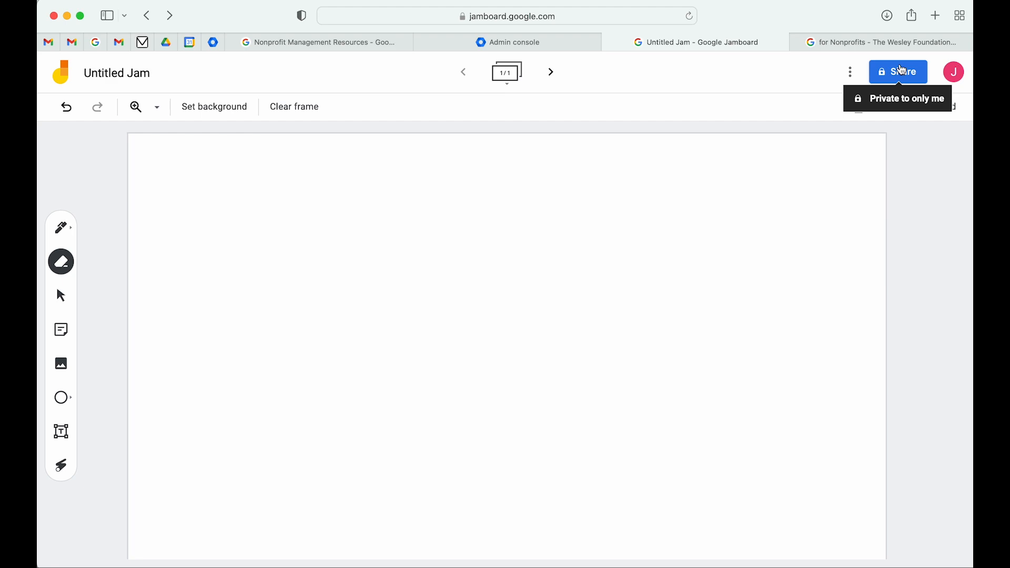
{"action": "left_click", "coordinate": [903, 70]}
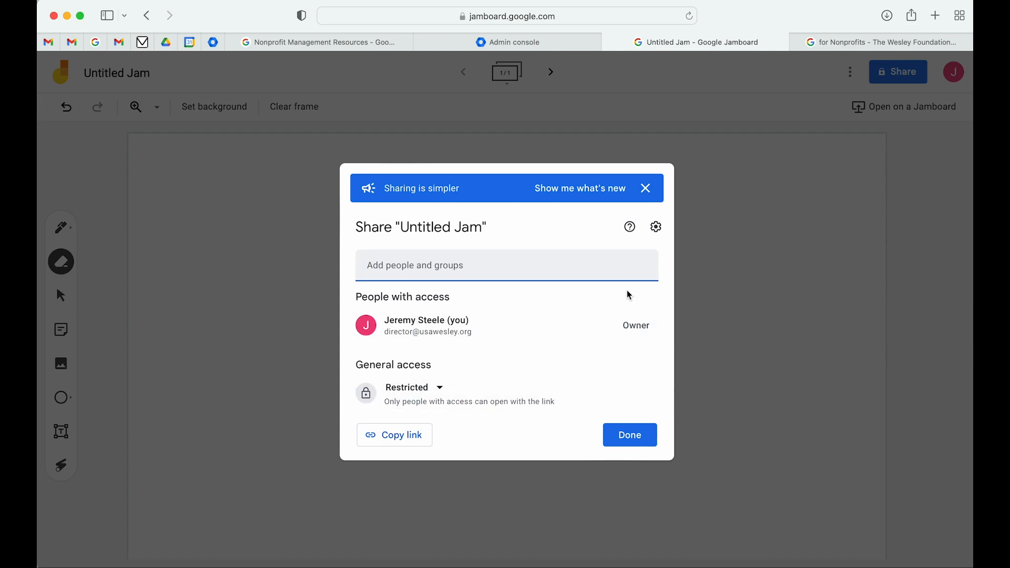
{"action": "left_click", "coordinate": [631, 435]}
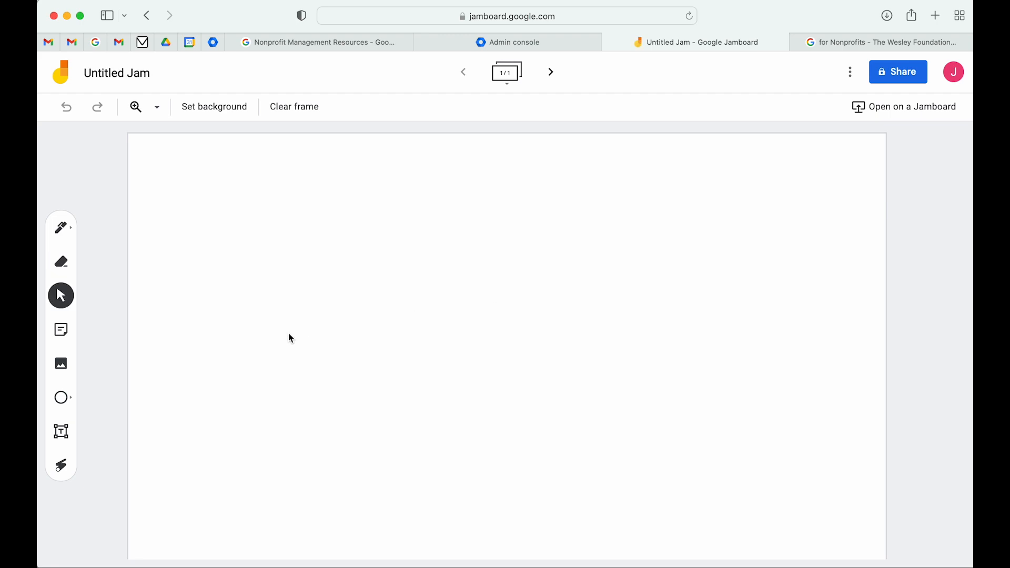
Upload the volunteers book cover image into the jam, and move it to the frame's upper left area.
{"action": "left_click", "coordinate": [62, 366]}
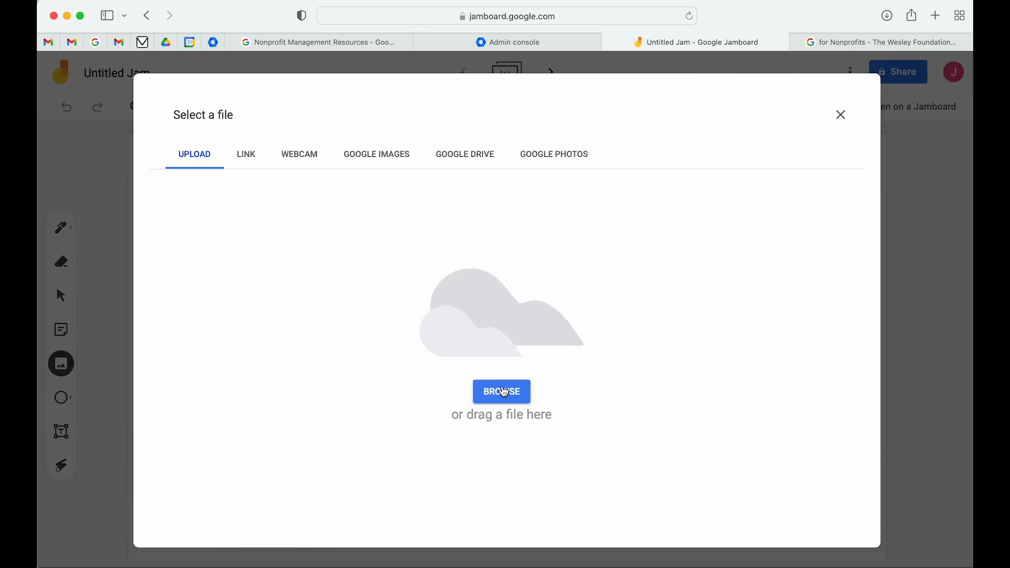
{"action": "left_click", "coordinate": [510, 395]}
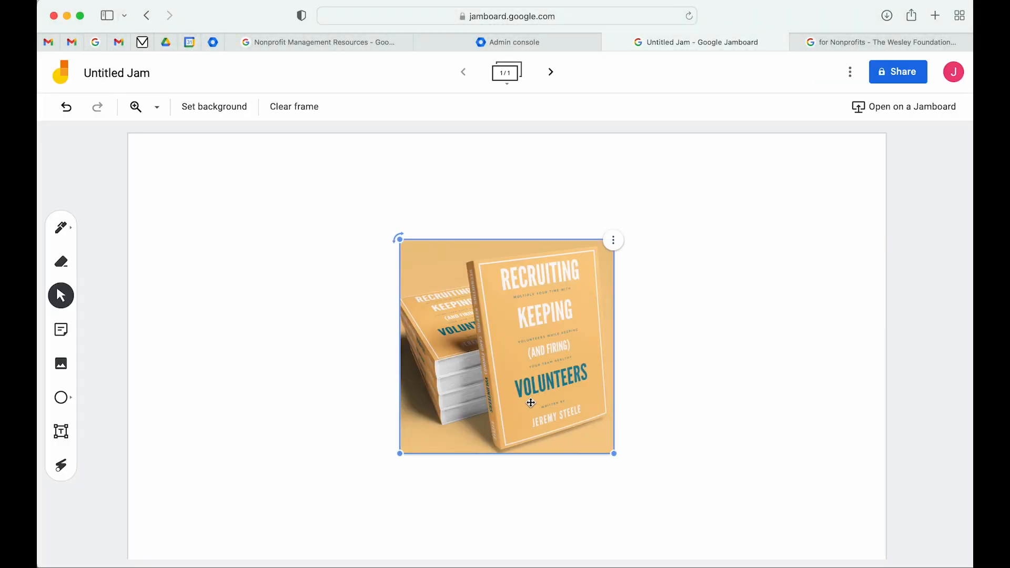
{"action": "left_click_drag", "start_coordinate": [530, 401], "coordinate": [300, 334]}
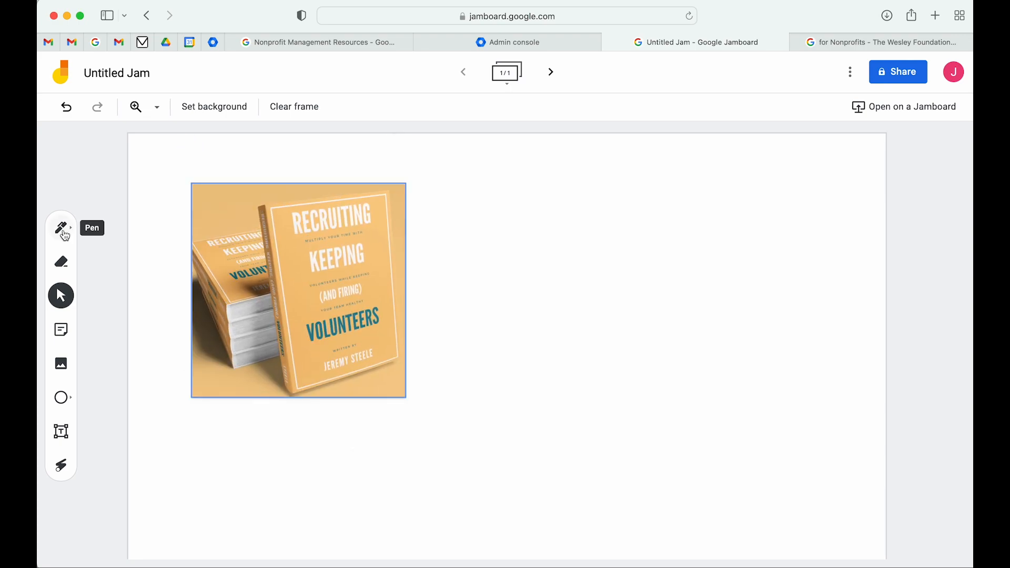
Cross out the words "(AND FIRING)" on the book cover with the Pen, and switch to the Laser tool.
{"action": "left_click", "coordinate": [61, 227]}
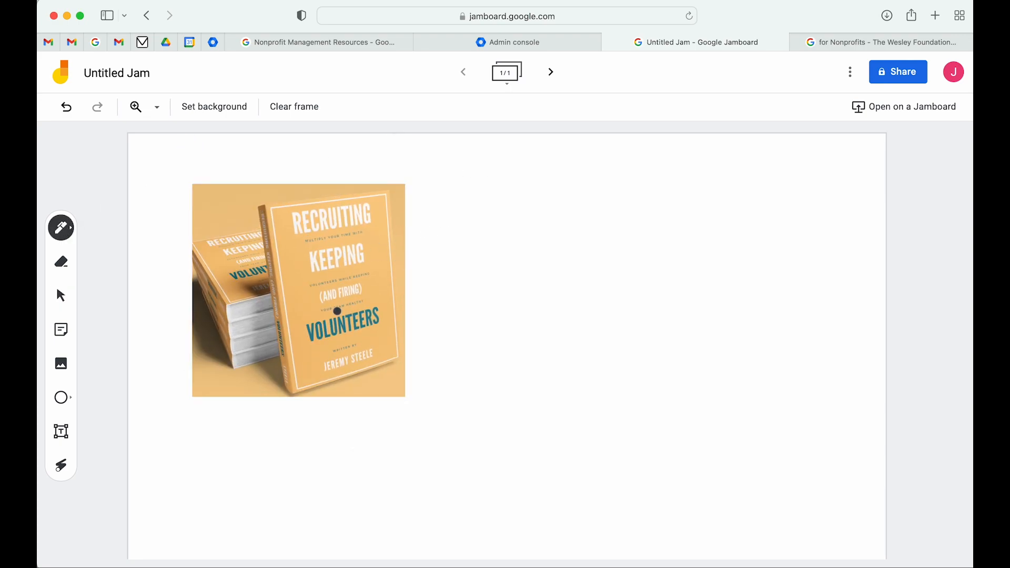
{"action": "mouse_move", "coordinate": [321, 301]}
{"action": "left_mouse_down"}
{"action": "mouse_move", "coordinate": [364, 278]}
{"action": "mouse_move", "coordinate": [308, 290]}
{"action": "mouse_move", "coordinate": [353, 301]}
{"action": "left_mouse_up"}
{"action": "left_click", "coordinate": [62, 466]}
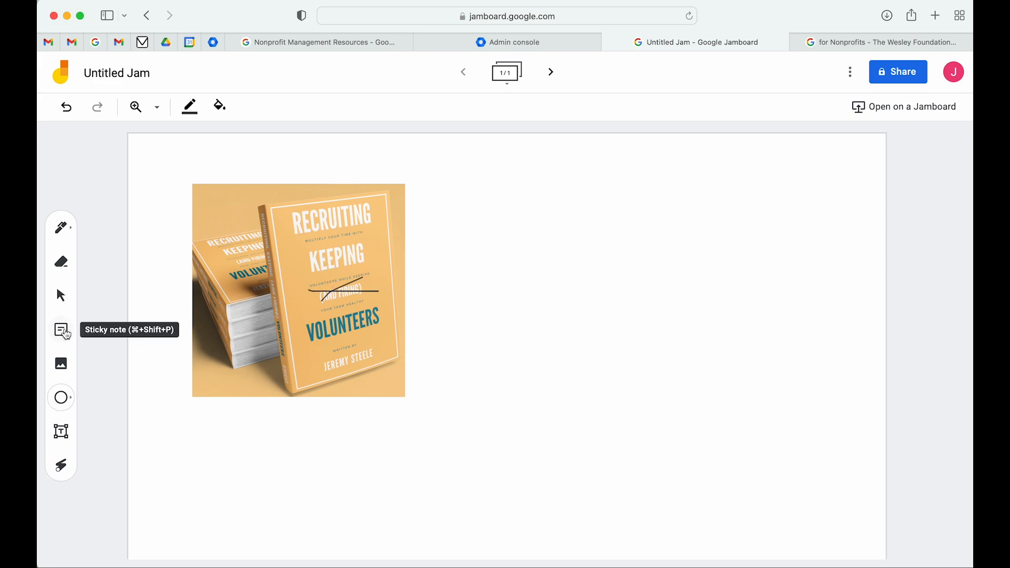
Add a yellow sticky note reading "This sounds like a fun product" to the jam, and close the note editor.
{"action": "left_click", "coordinate": [61, 329]}
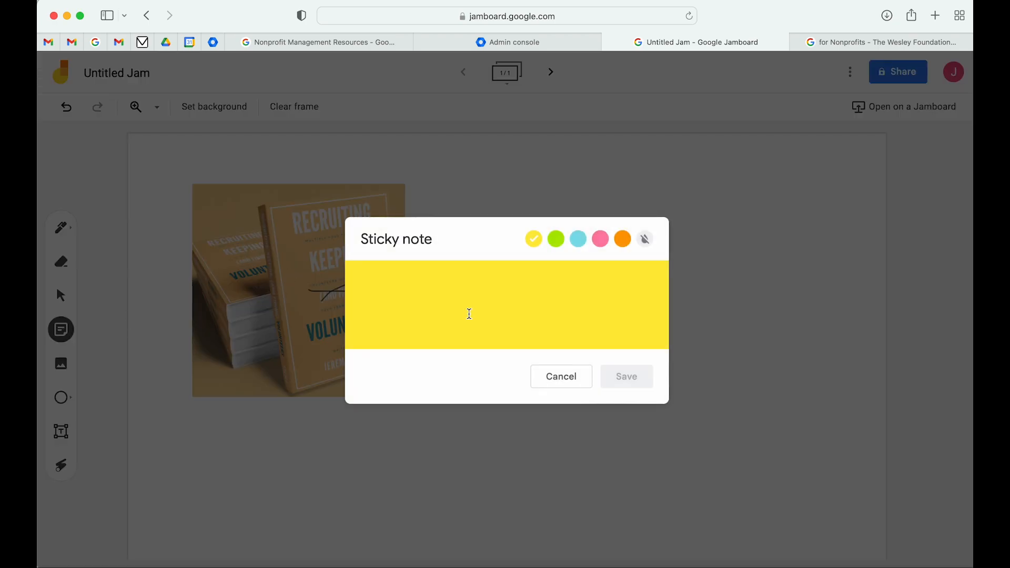
{"action": "type", "text": "This"}
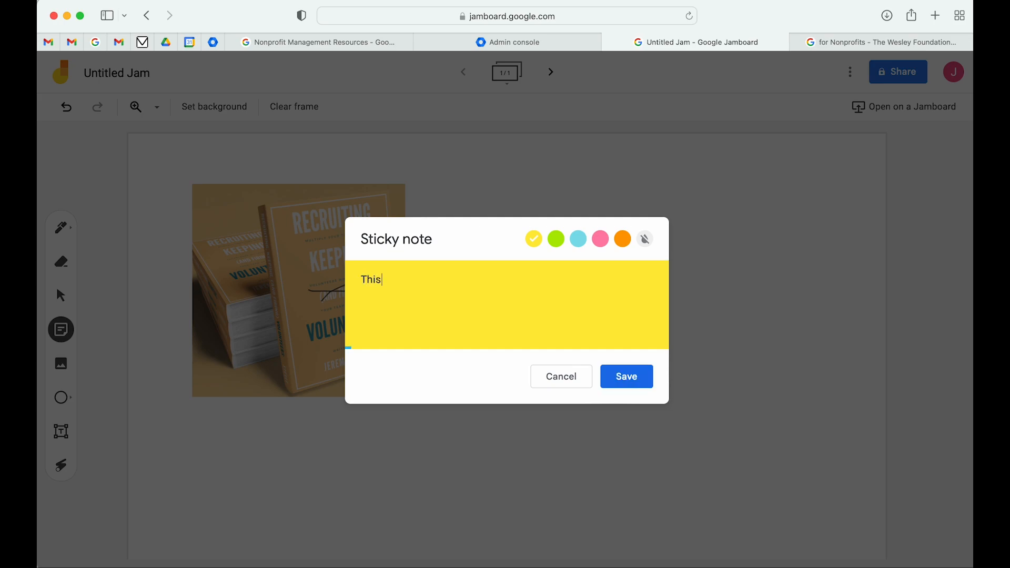
{"action": "type", "text": " sounds like a "}
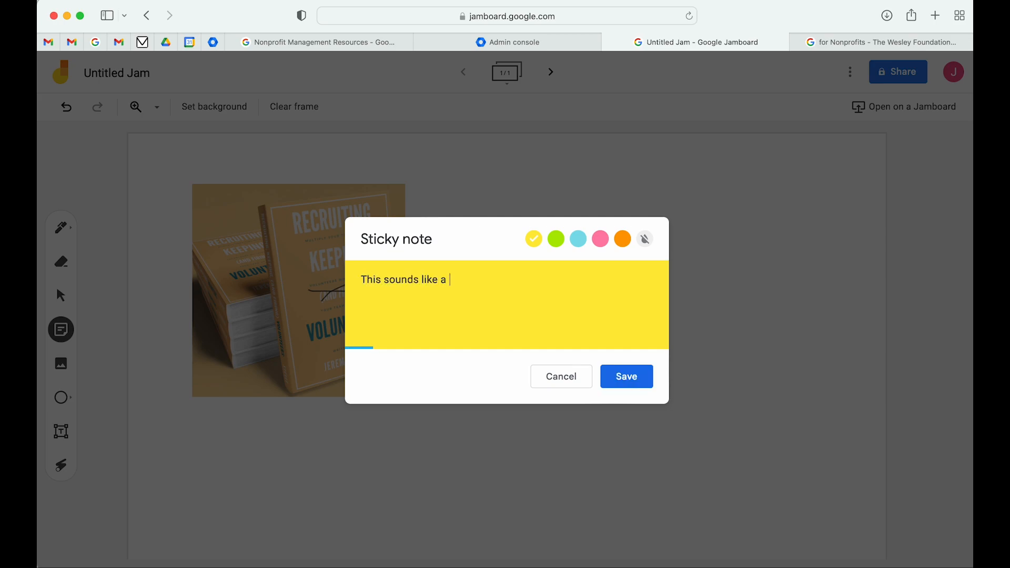
{"action": "type", "text": "fun product"}
{"action": "key", "text": "Return"}
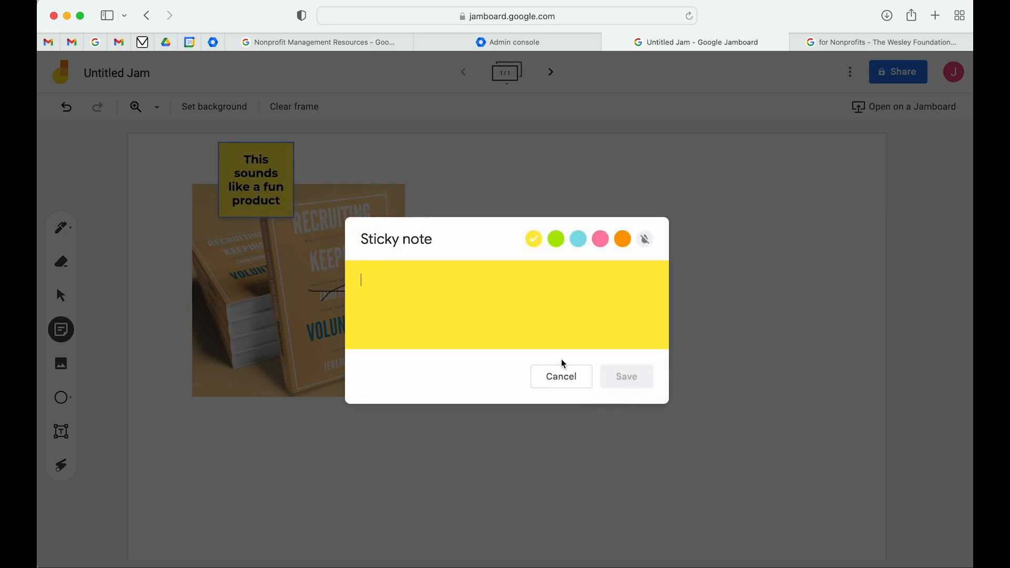
{"action": "left_click", "coordinate": [561, 167]}
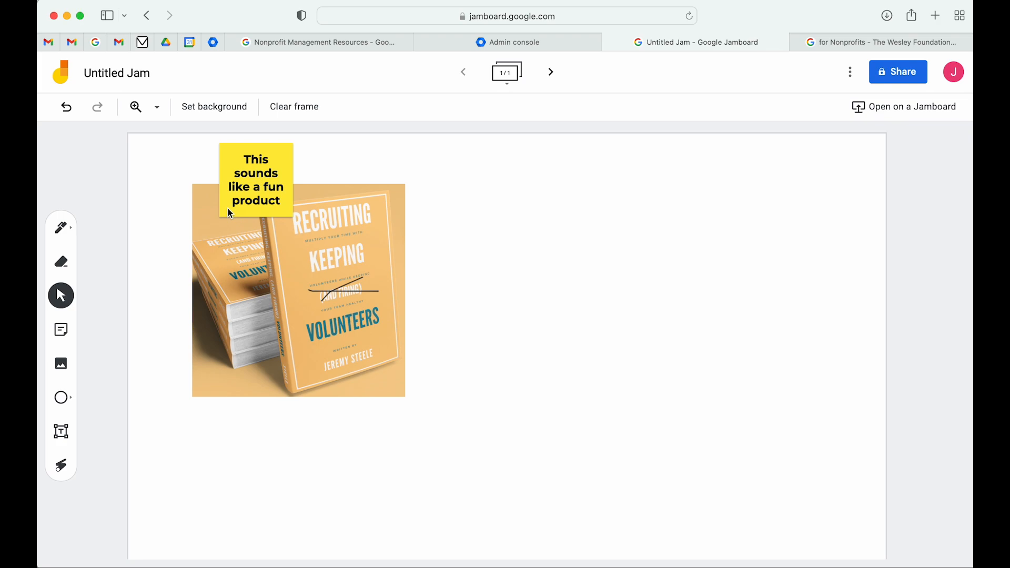
Switch back to the open Google for Nonprofits overview page.
{"action": "left_click", "coordinate": [361, 44]}
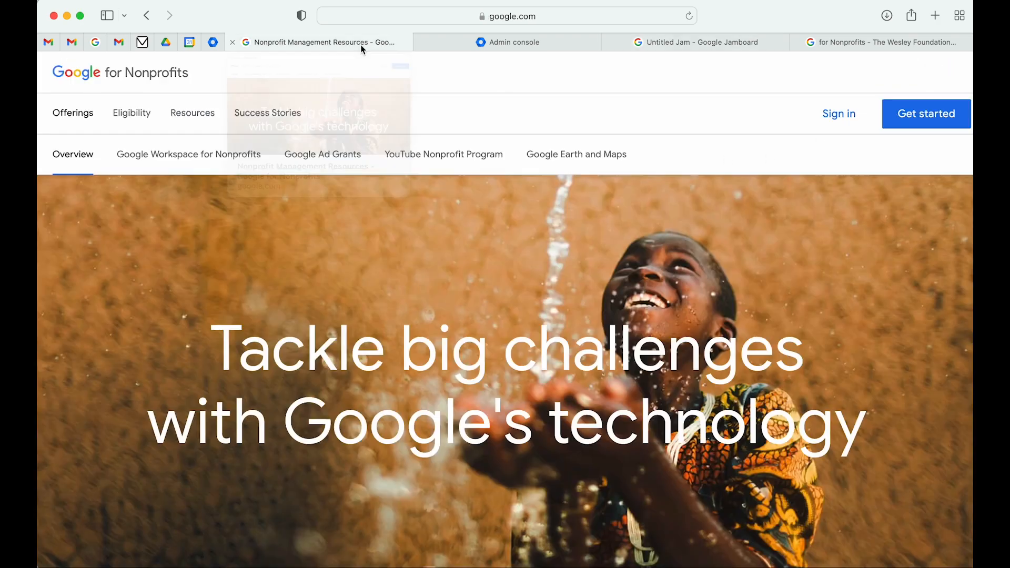